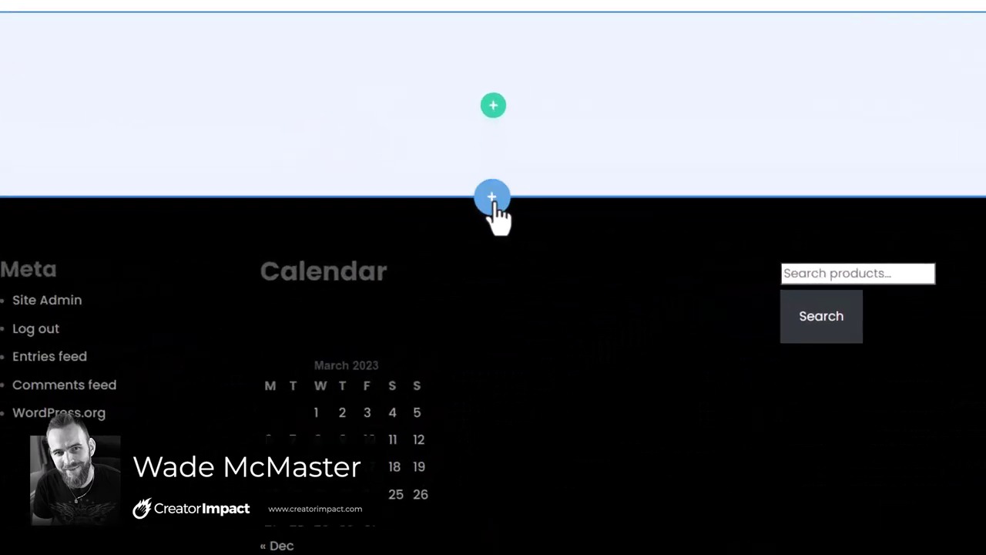
Add a new section below the empty one, without inserting a row yet.
{"action": "left_click", "coordinate": [492, 200]}
{"action": "left_click", "coordinate": [372, 356]}
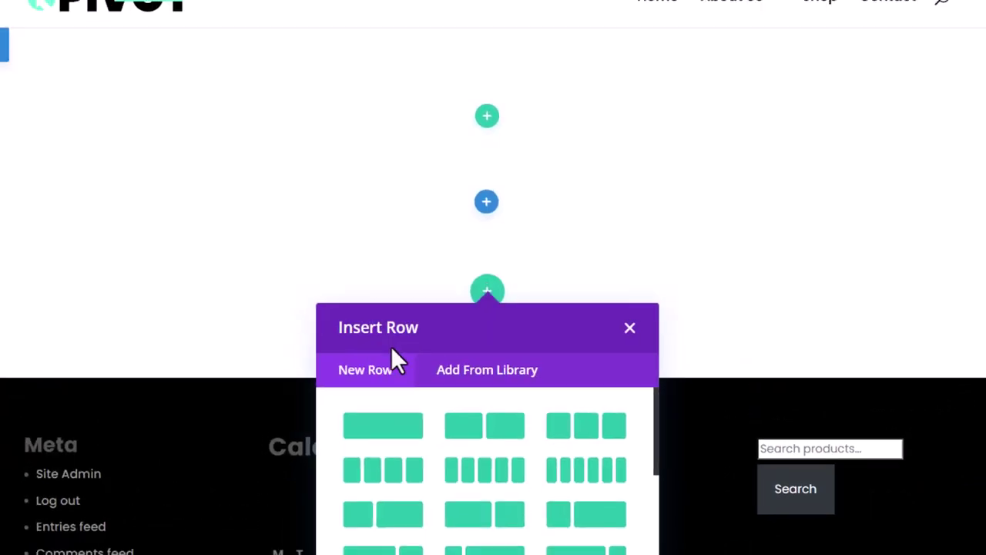
{"action": "left_click", "coordinate": [653, 144]}
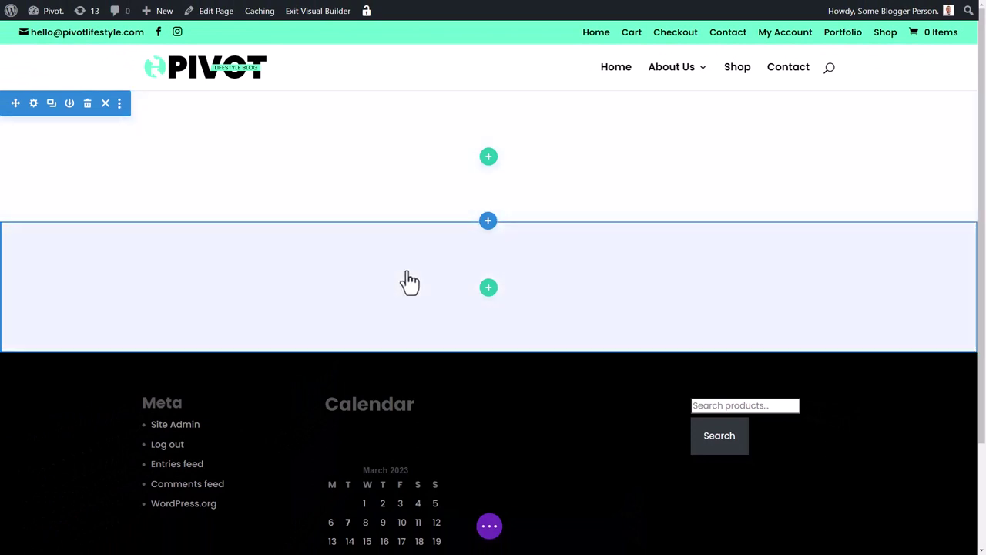
Insert a single-column row with a Blog module into the lower section.
{"action": "left_click", "coordinate": [489, 290]}
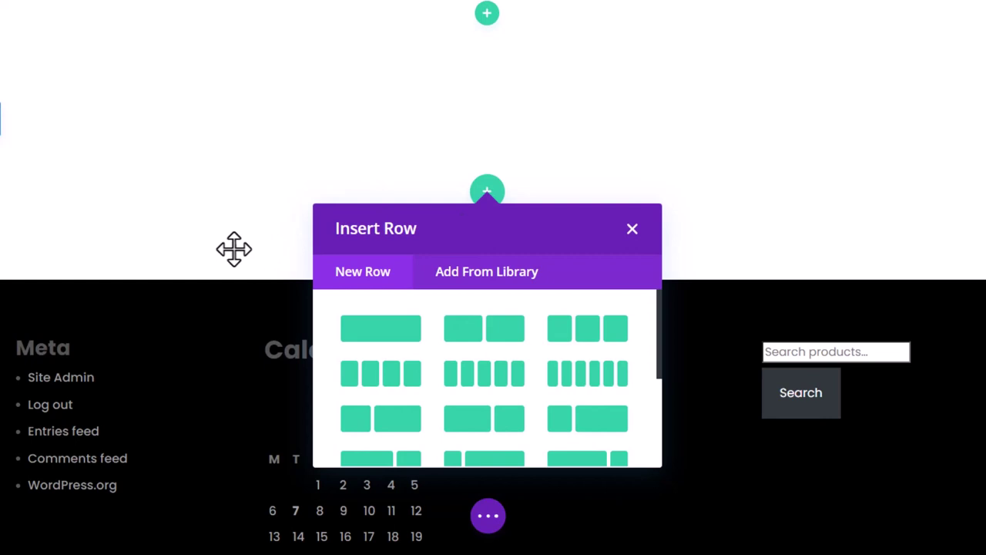
{"action": "left_click", "coordinate": [377, 335]}
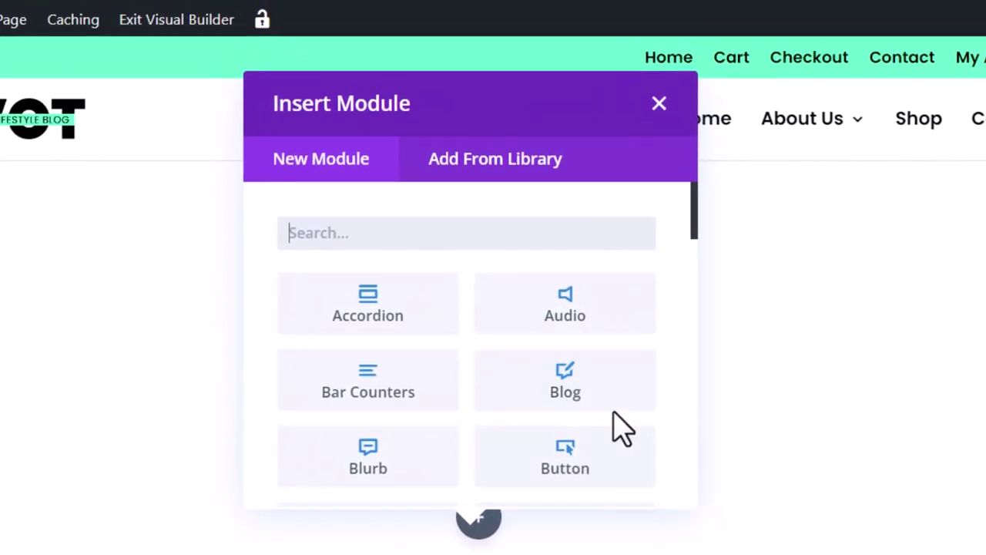
{"action": "left_click", "coordinate": [578, 396]}
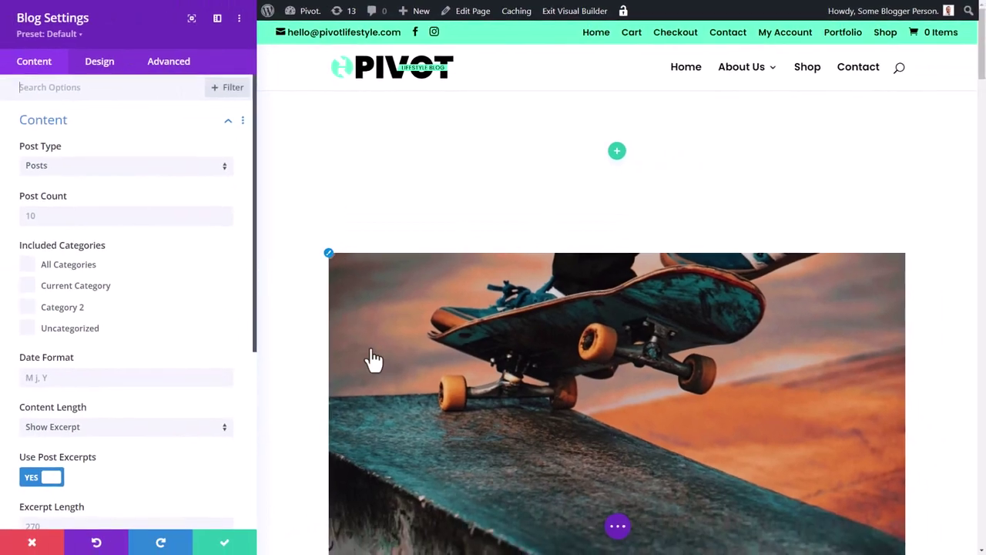
Change the layout of the lower section's Blog module to Grid.
{"action": "scroll", "coordinate": [374, 358], "scroll_direction": "down", "scroll_amount": 3}
{"action": "scroll", "coordinate": [373, 359], "scroll_direction": "up", "scroll_amount": 3}
{"action": "left_click", "coordinate": [96, 65]}
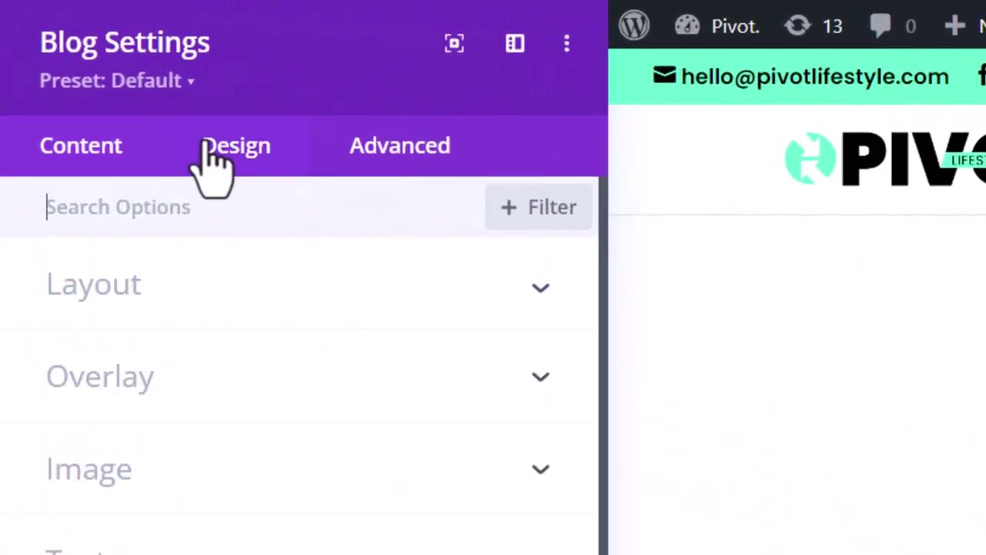
{"action": "left_click", "coordinate": [100, 301]}
{"action": "left_click", "coordinate": [111, 413]}
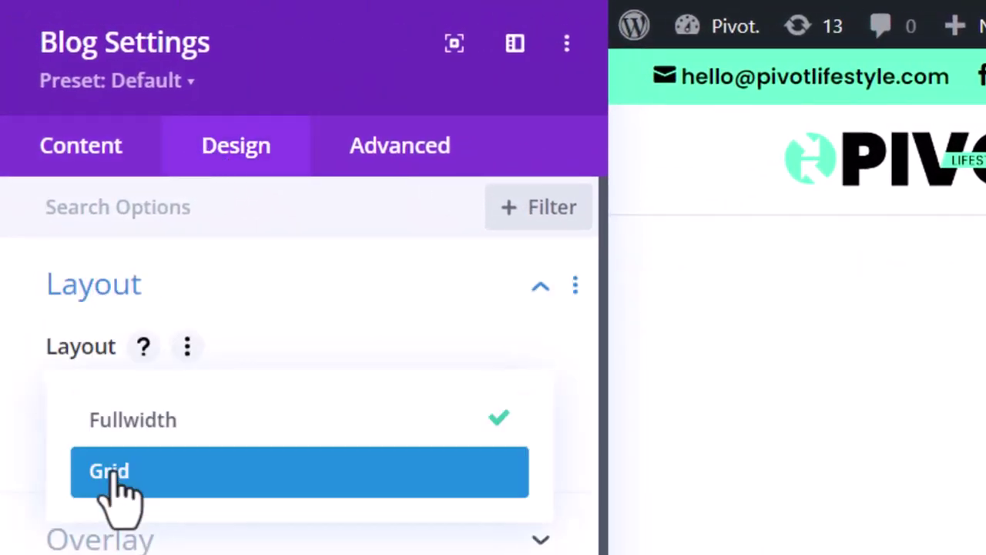
{"action": "left_click", "coordinate": [110, 481]}
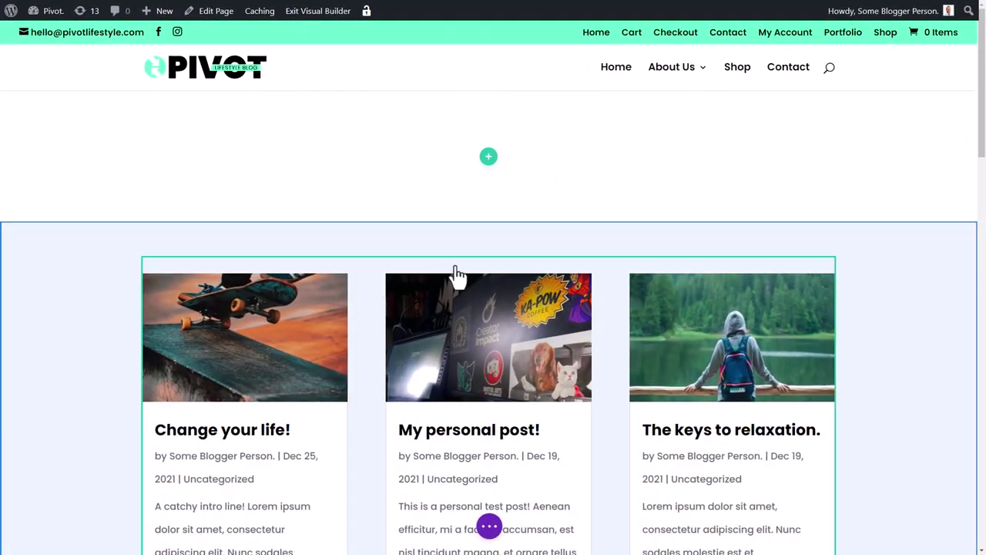
Give the empty upper section a light grey background color and save the section settings.
{"action": "scroll", "coordinate": [771, 380], "scroll_direction": "down", "scroll_amount": 10}
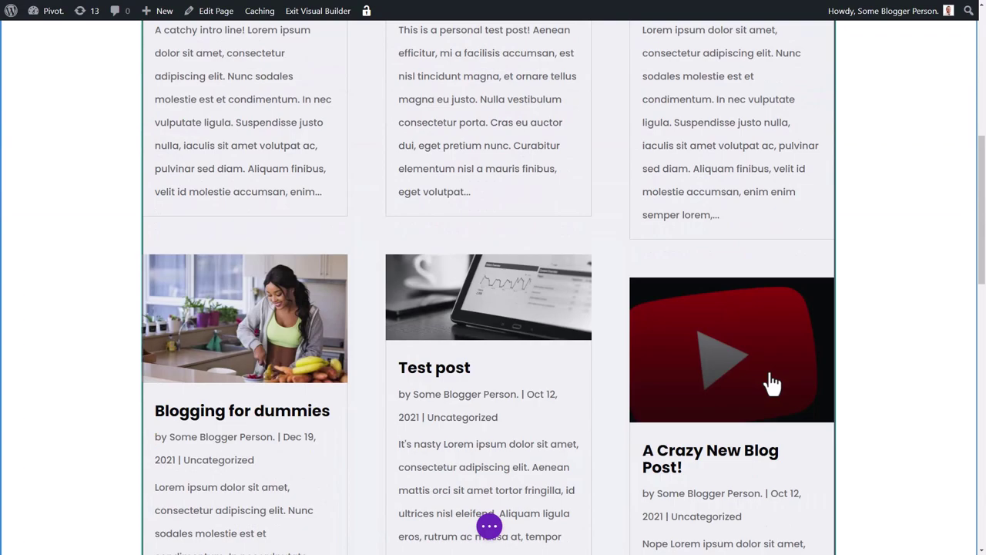
{"action": "scroll", "coordinate": [770, 379], "scroll_direction": "up", "scroll_amount": 7}
{"action": "scroll", "coordinate": [771, 381], "scroll_direction": "up", "scroll_amount": 3}
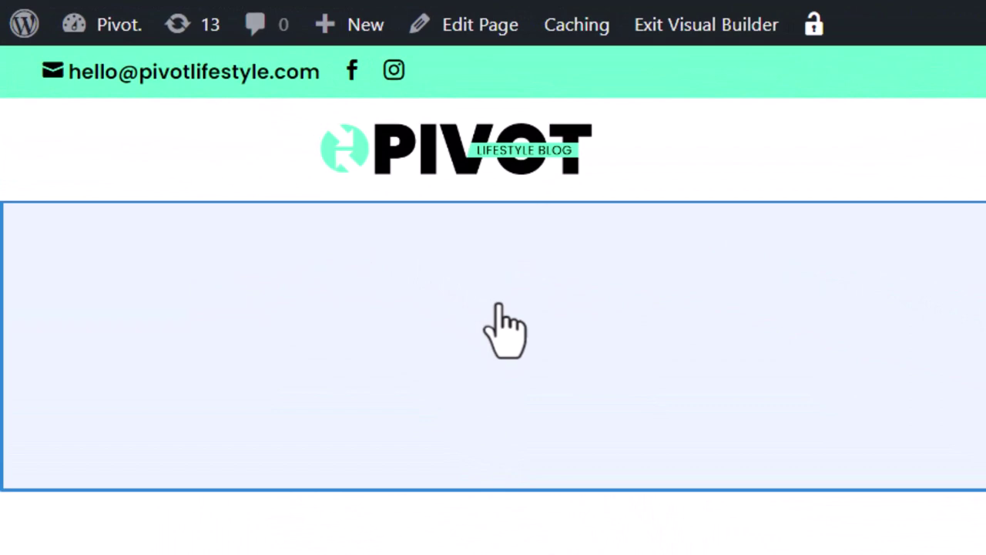
{"action": "mouse_move", "coordinate": [162, 137]}
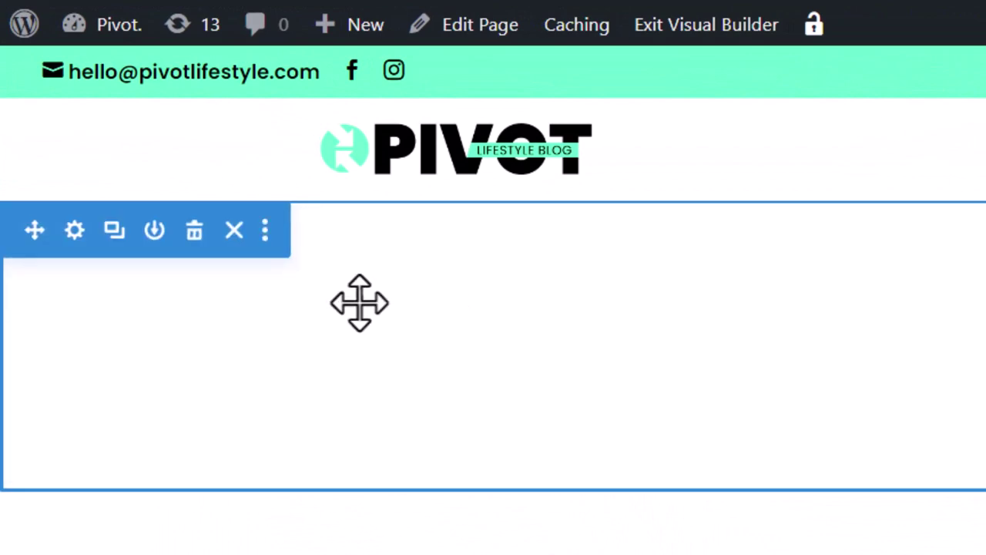
{"action": "left_click", "coordinate": [74, 229]}
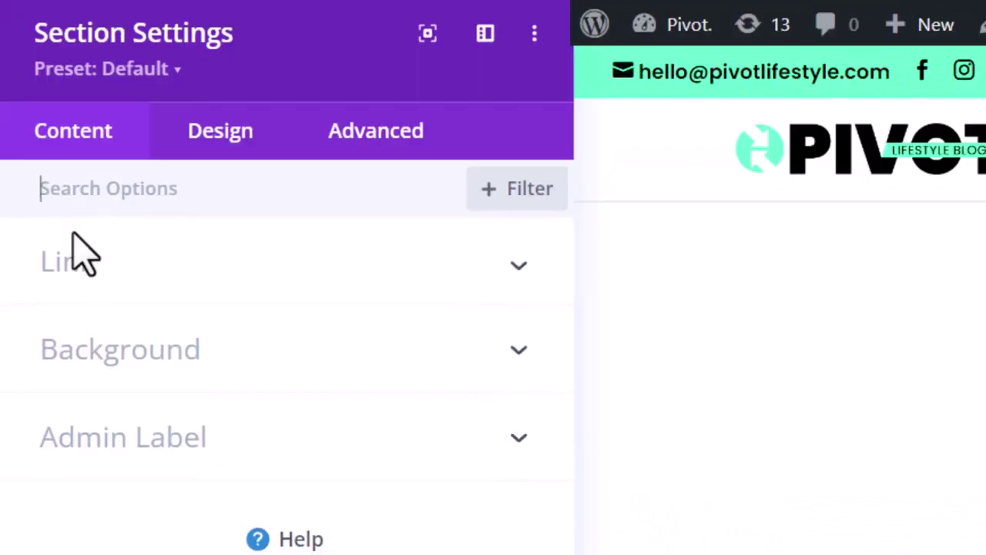
{"action": "left_click", "coordinate": [192, 385]}
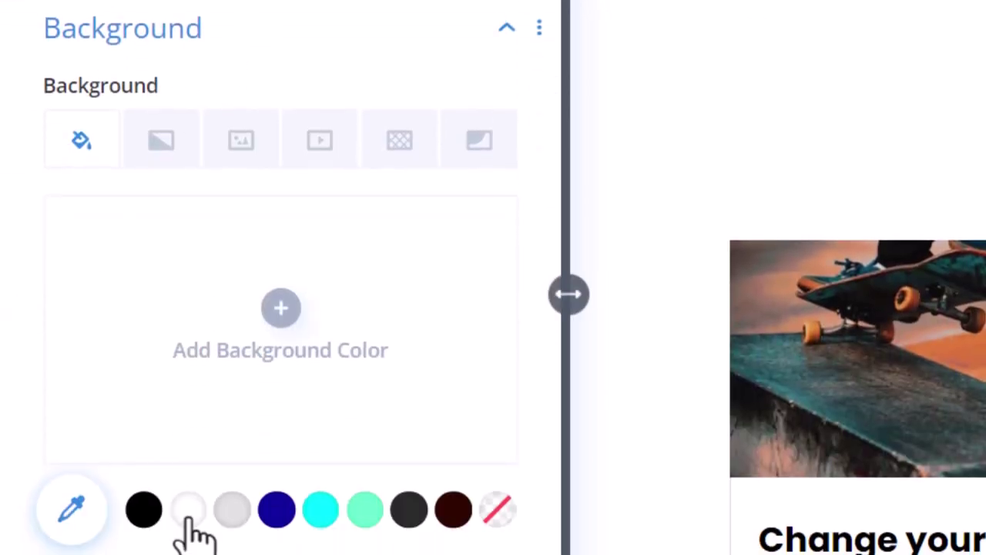
{"action": "left_click", "coordinate": [232, 509]}
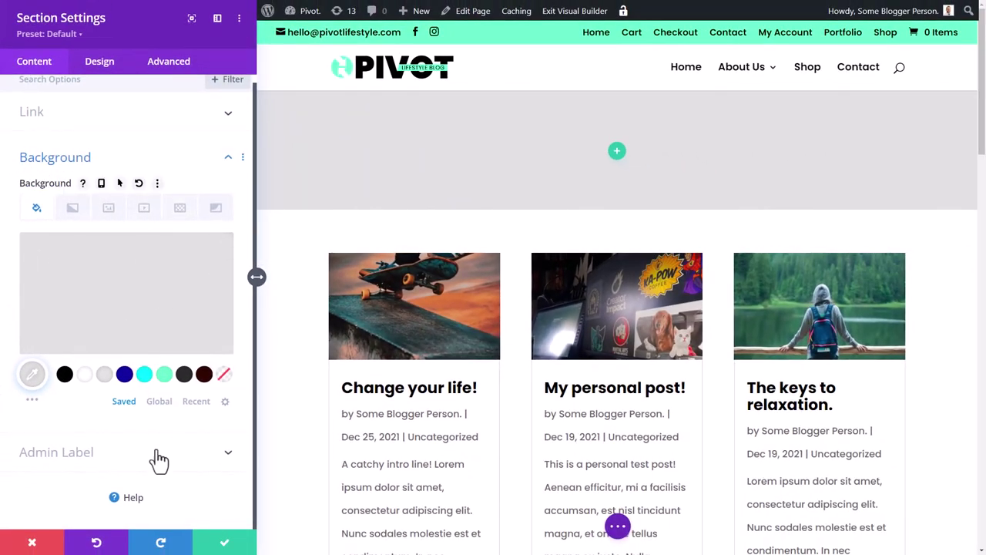
{"action": "left_click", "coordinate": [223, 544]}
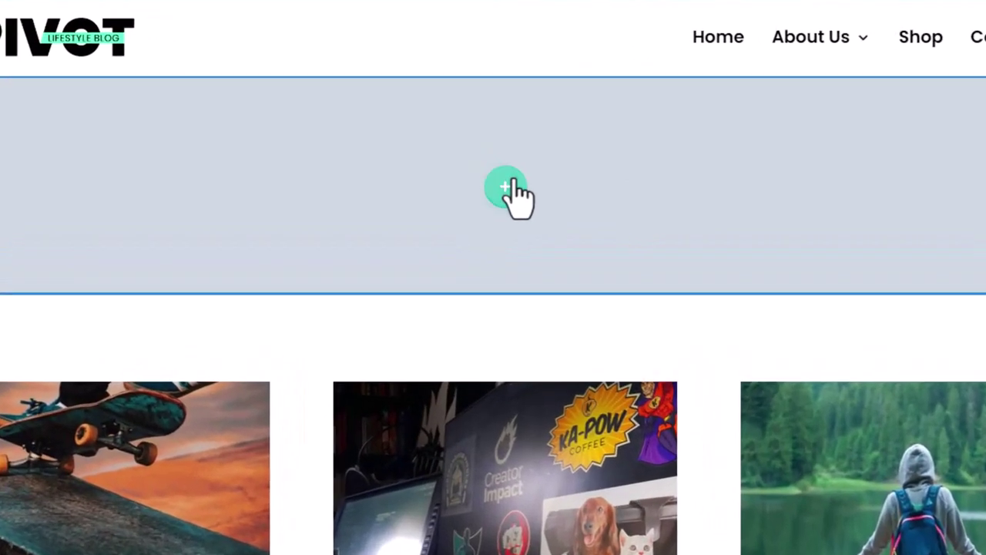
Insert a single-column row with a Blog module into the grey upper section.
{"action": "left_click", "coordinate": [488, 157]}
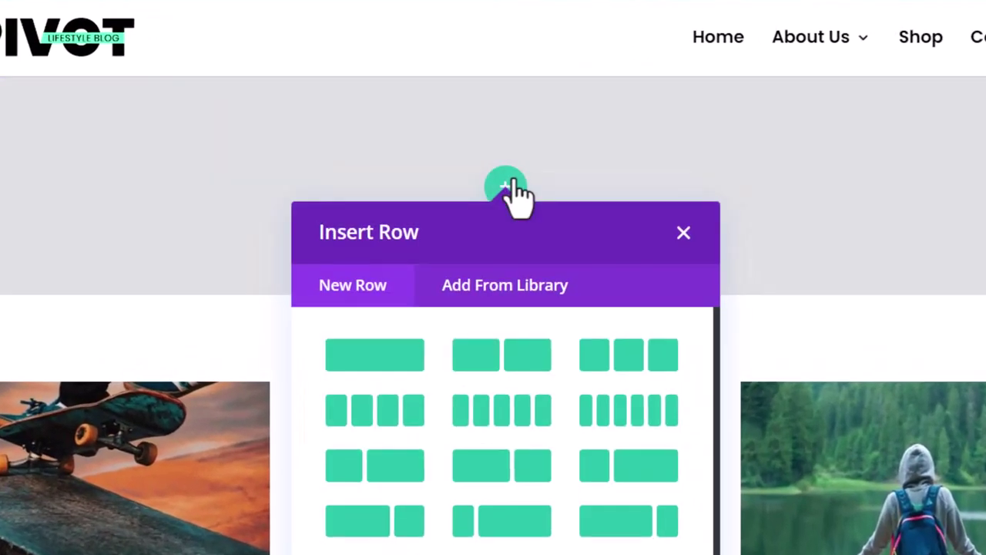
{"action": "left_click", "coordinate": [387, 357]}
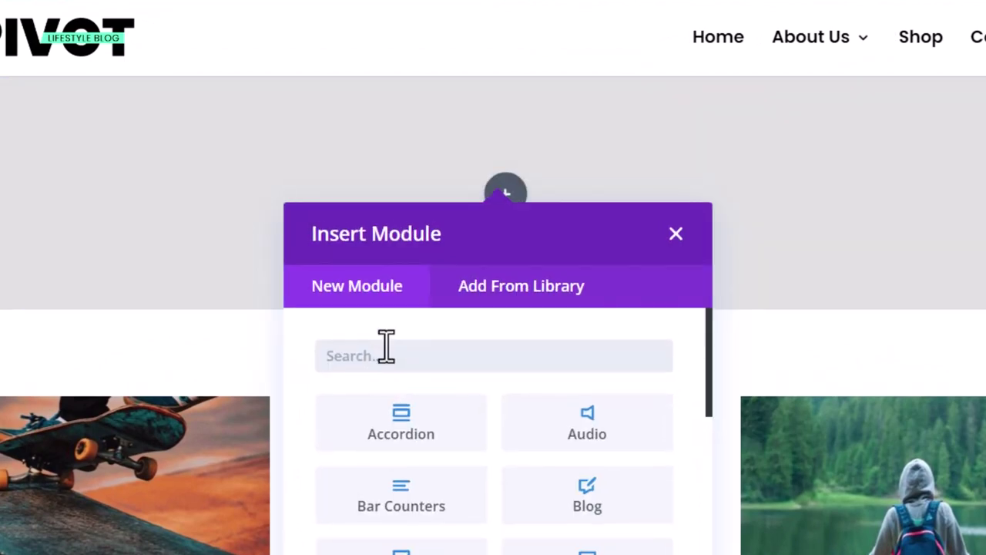
{"action": "left_click", "coordinate": [610, 512]}
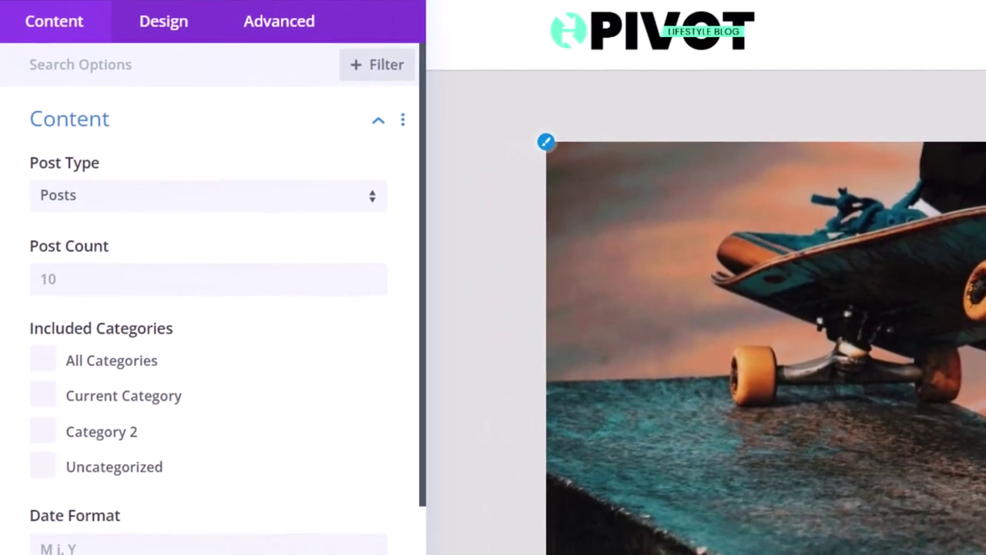
Set the upper Blog module's post count to 1 and check the two post areas in the preview.
{"action": "left_click", "coordinate": [83, 277]}
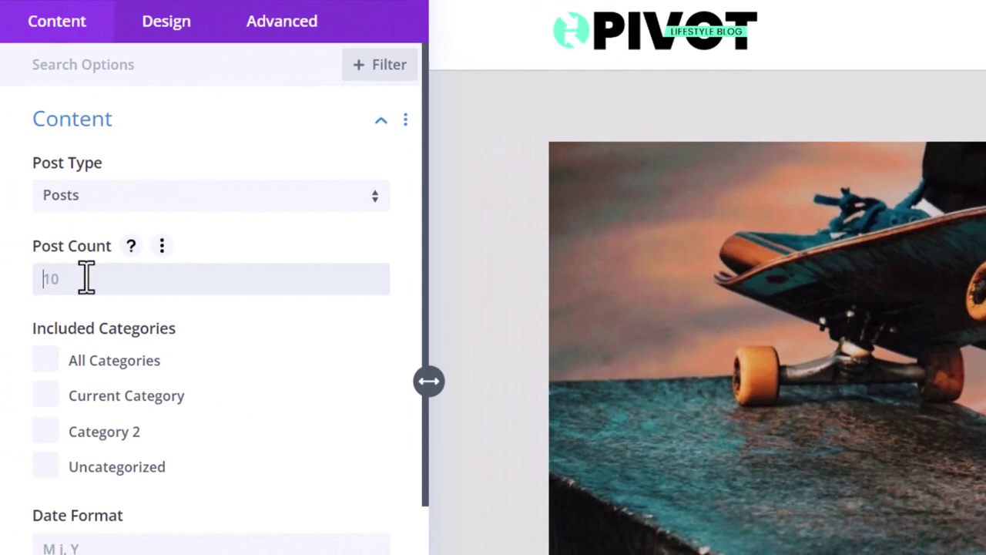
{"action": "type", "text": "1"}
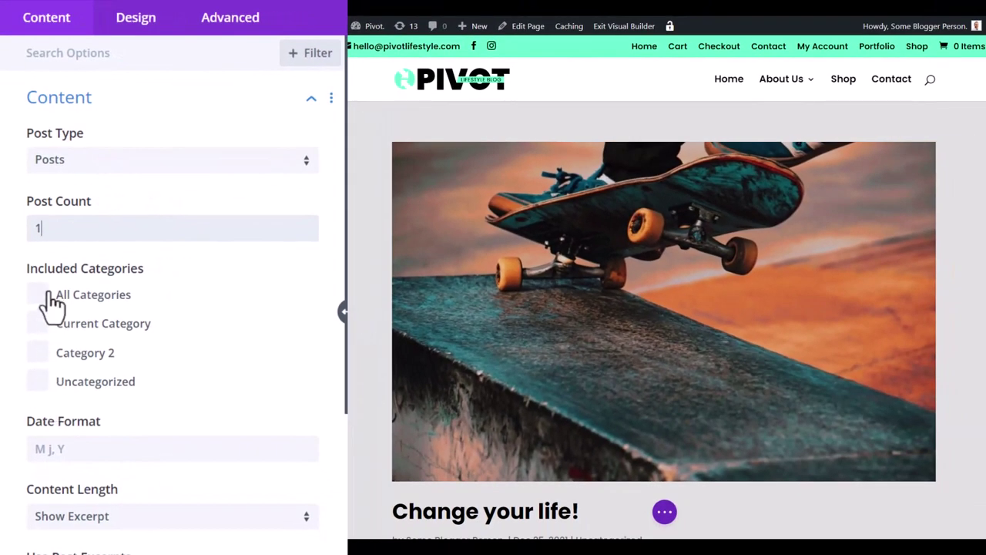
{"action": "scroll", "coordinate": [493, 254], "scroll_direction": "down", "scroll_amount": 3}
{"action": "scroll", "coordinate": [497, 278], "scroll_direction": "up", "scroll_amount": 3}
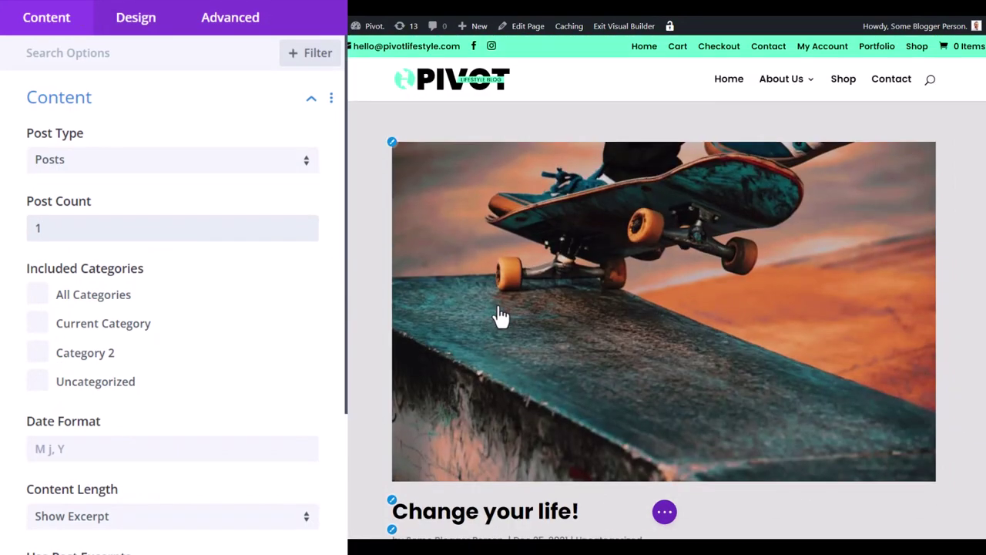
{"action": "scroll", "coordinate": [500, 316], "scroll_direction": "down", "scroll_amount": 8}
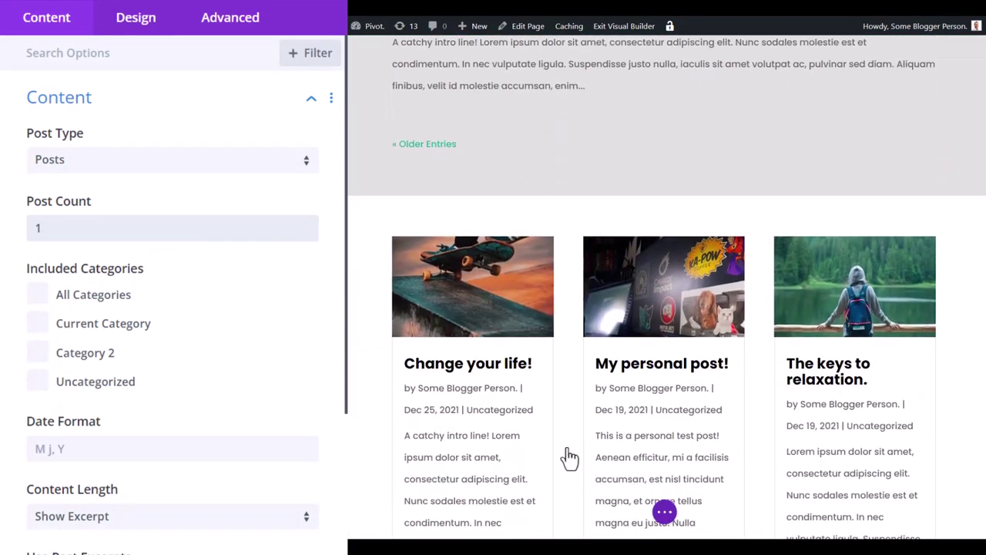
{"action": "scroll", "coordinate": [114, 319], "scroll_direction": "down", "scroll_amount": 4}
{"action": "scroll", "coordinate": [115, 319], "scroll_direction": "up", "scroll_amount": 4}
{"action": "scroll", "coordinate": [627, 308], "scroll_direction": "up", "scroll_amount": 3}
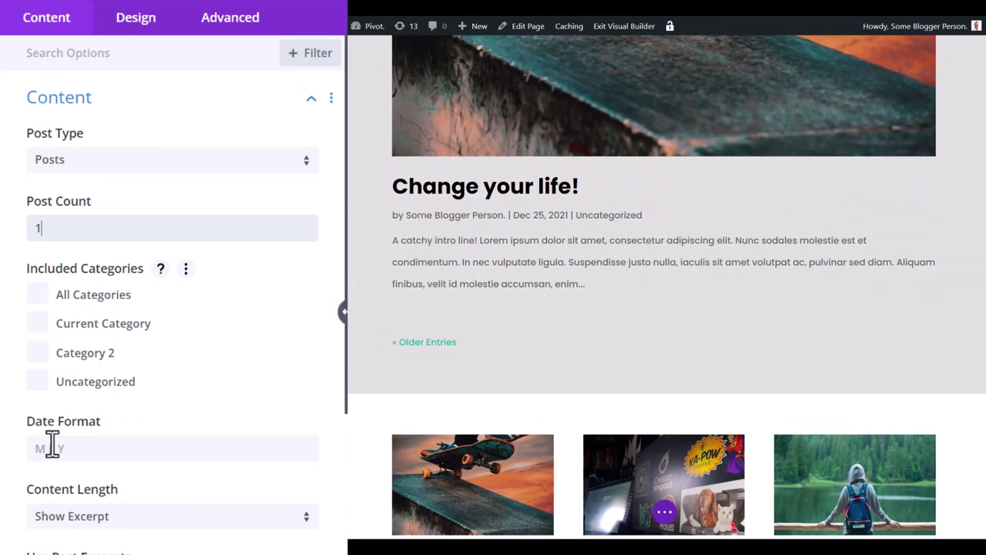
Hide the upper Blog module's pagination, categories, date and author, show its Read More button, and save the settings.
{"action": "scroll", "coordinate": [154, 462], "scroll_direction": "down", "scroll_amount": 4}
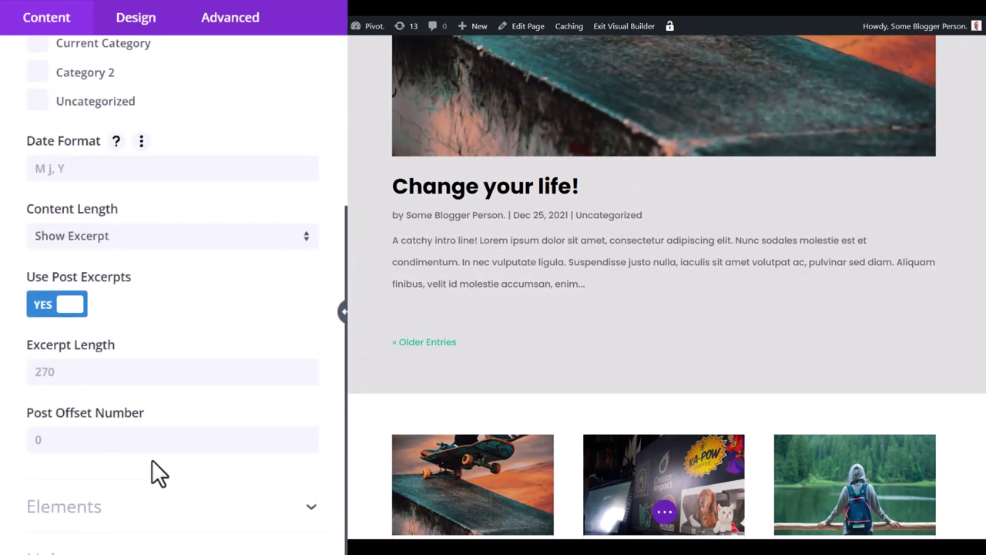
{"action": "left_click", "coordinate": [114, 509]}
{"action": "scroll", "coordinate": [77, 543], "scroll_direction": "down", "scroll_amount": 2}
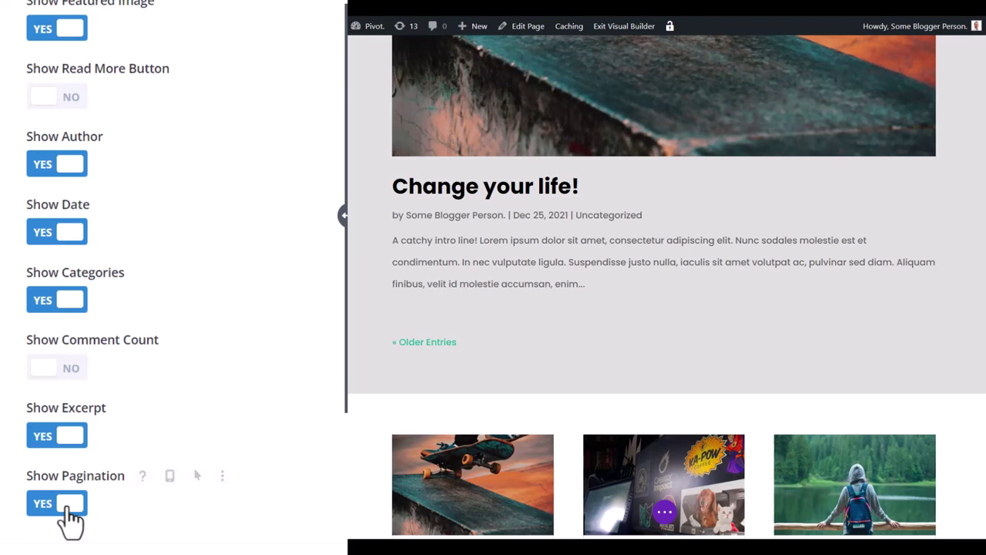
{"action": "left_click", "coordinate": [66, 517]}
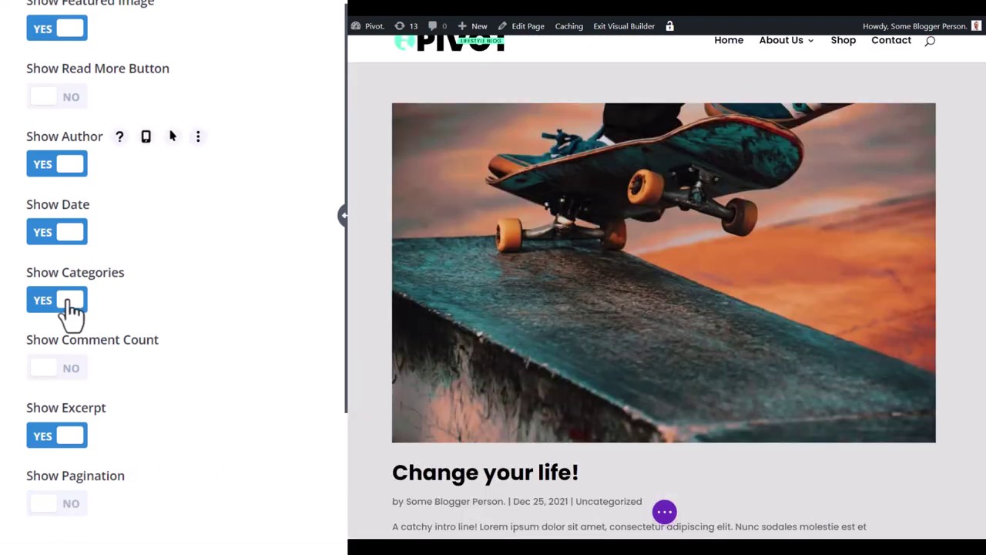
{"action": "left_click", "coordinate": [71, 305]}
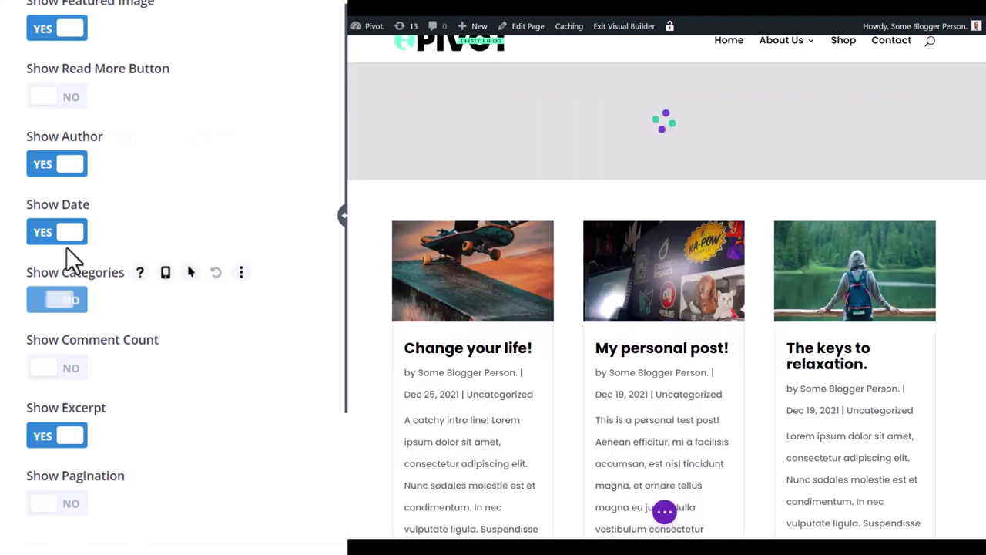
{"action": "left_click", "coordinate": [69, 235]}
{"action": "left_click", "coordinate": [74, 167]}
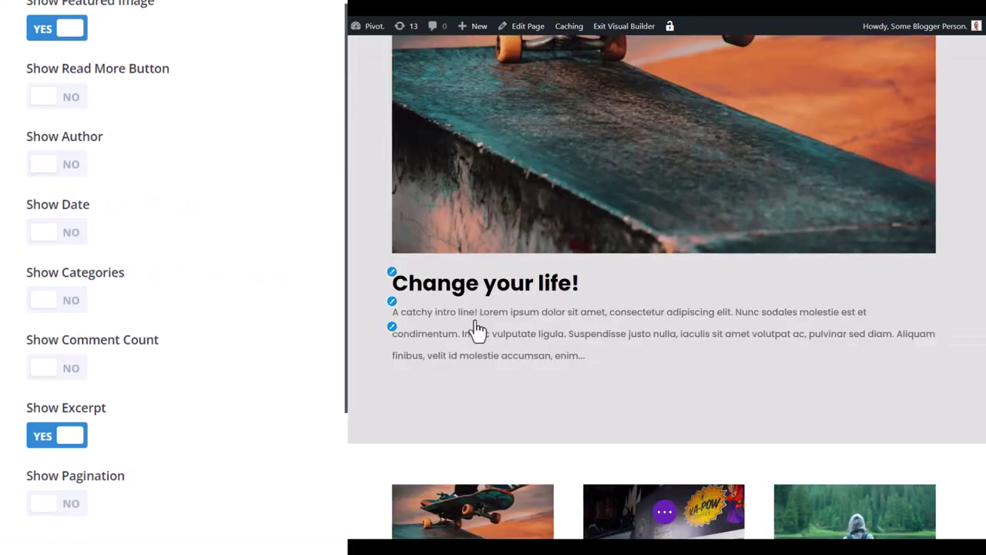
{"action": "left_click", "coordinate": [80, 104]}
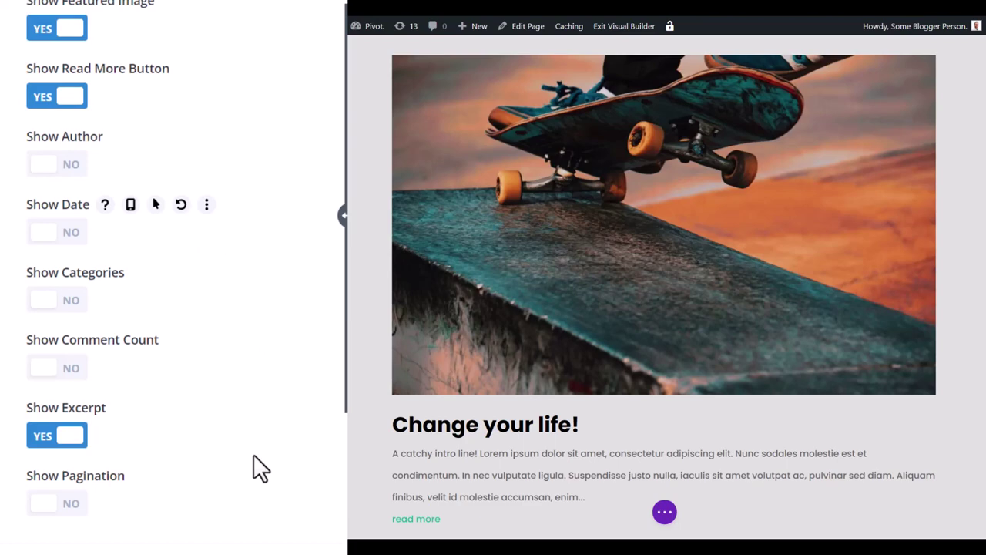
{"action": "left_click", "coordinate": [305, 528]}
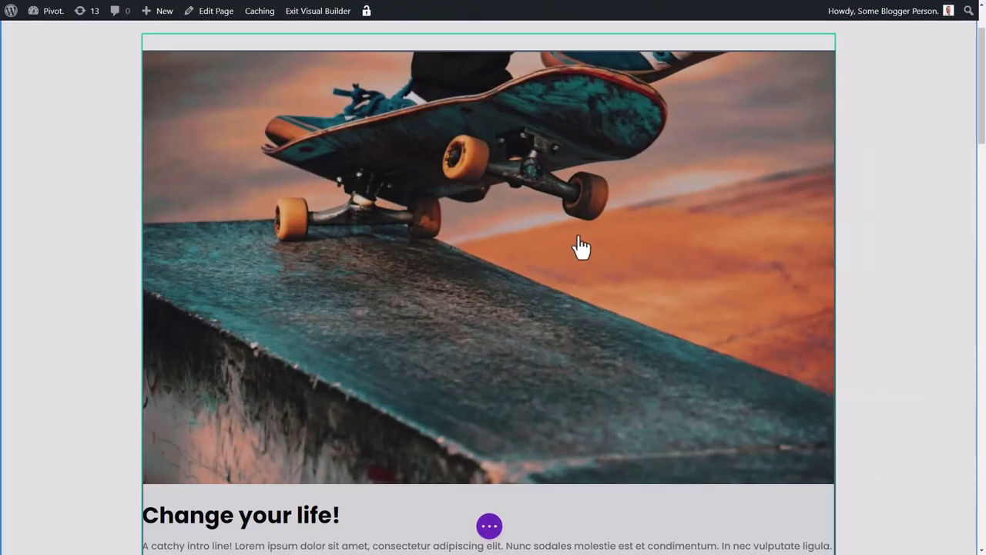
Set the post offset number of the grid Blog module in the lower section to 1.
{"action": "scroll", "coordinate": [578, 248], "scroll_direction": "down", "scroll_amount": 7}
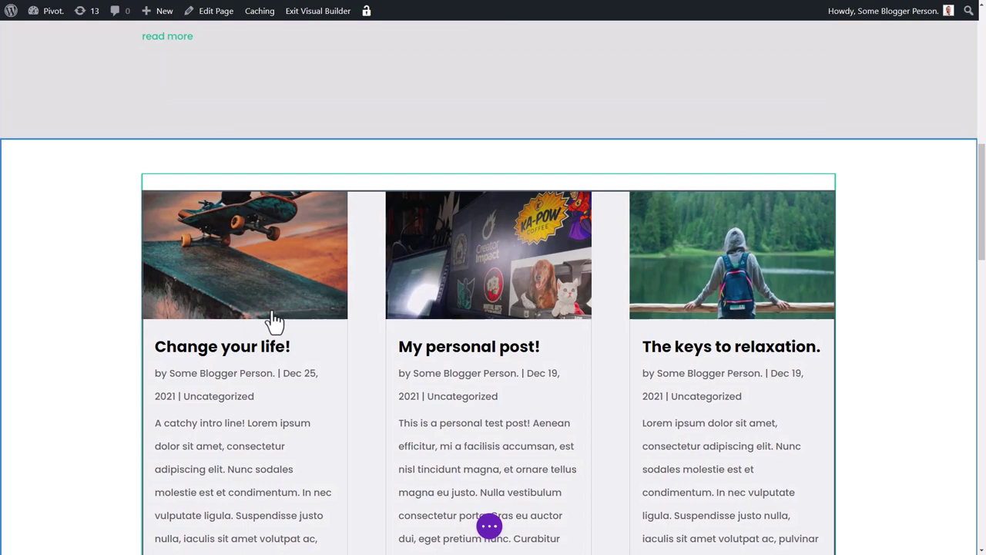
{"action": "mouse_move", "coordinate": [374, 230]}
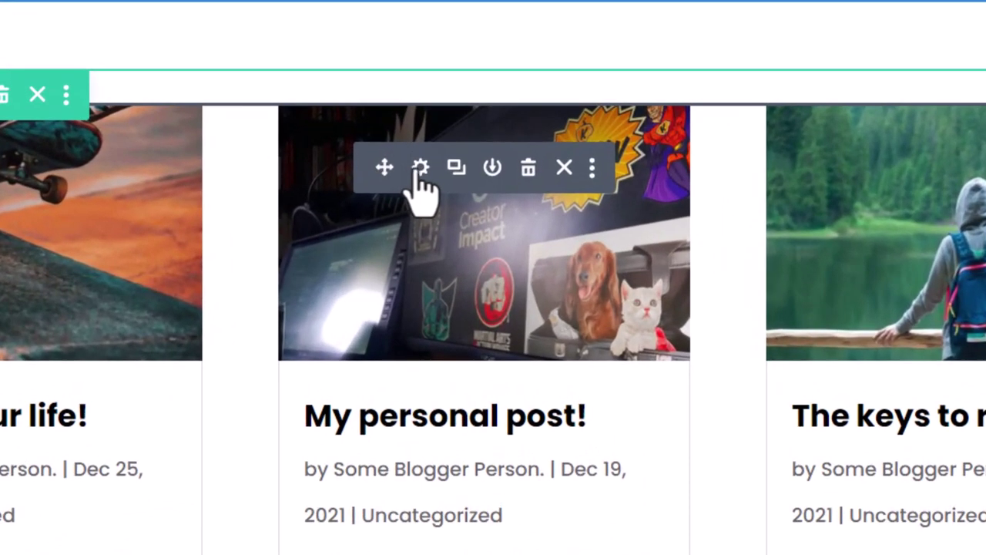
{"action": "left_click", "coordinate": [420, 171]}
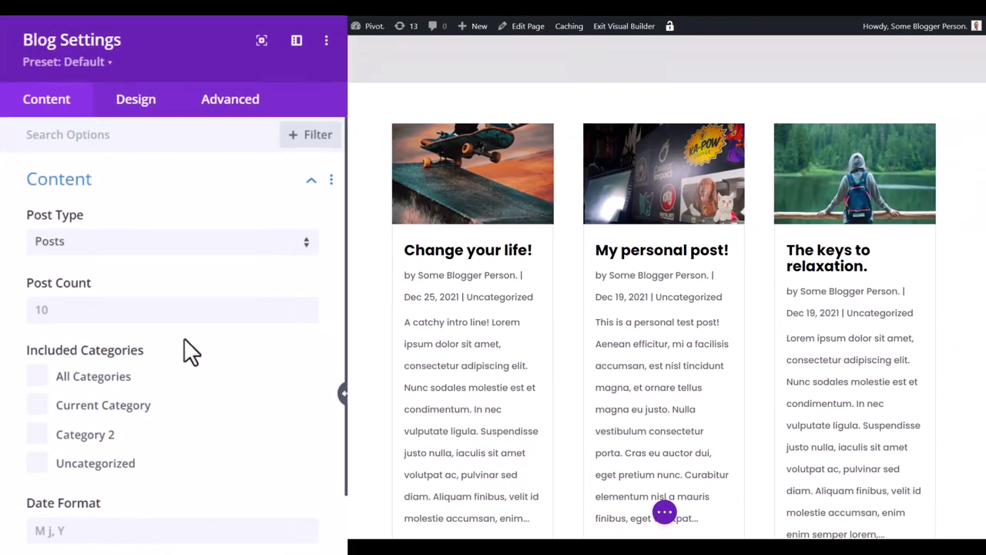
{"action": "scroll", "coordinate": [185, 339], "scroll_direction": "down", "scroll_amount": 4}
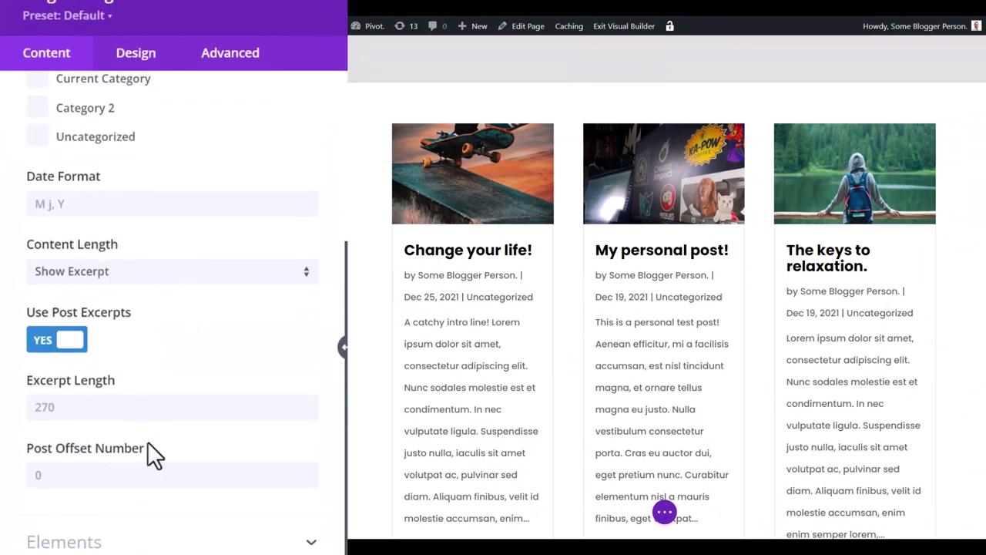
{"action": "left_click", "coordinate": [54, 475]}
{"action": "type", "text": "1"}
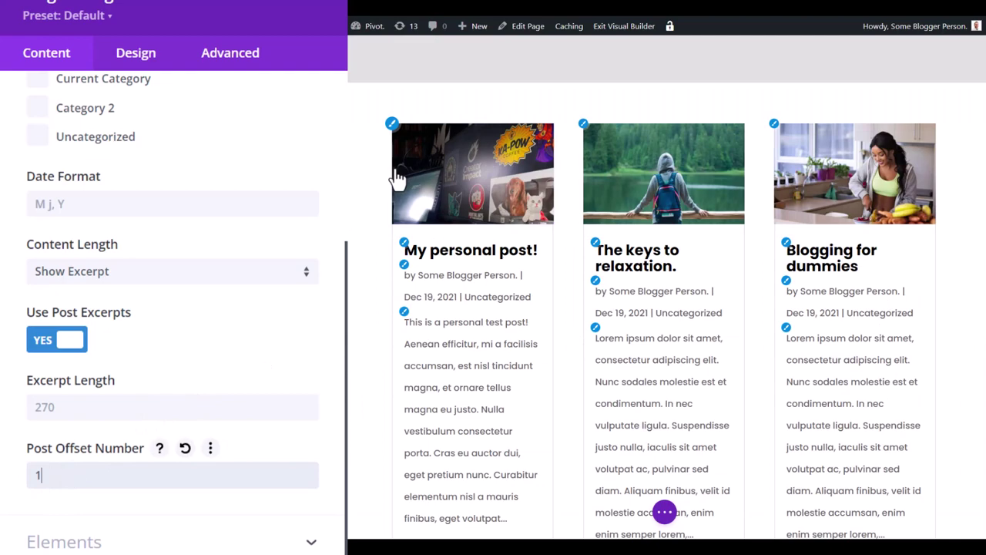
Save the grid Blog module's settings and review the featured post and the post grid on the page.
{"action": "scroll", "coordinate": [308, 423], "scroll_direction": "down", "scroll_amount": 5}
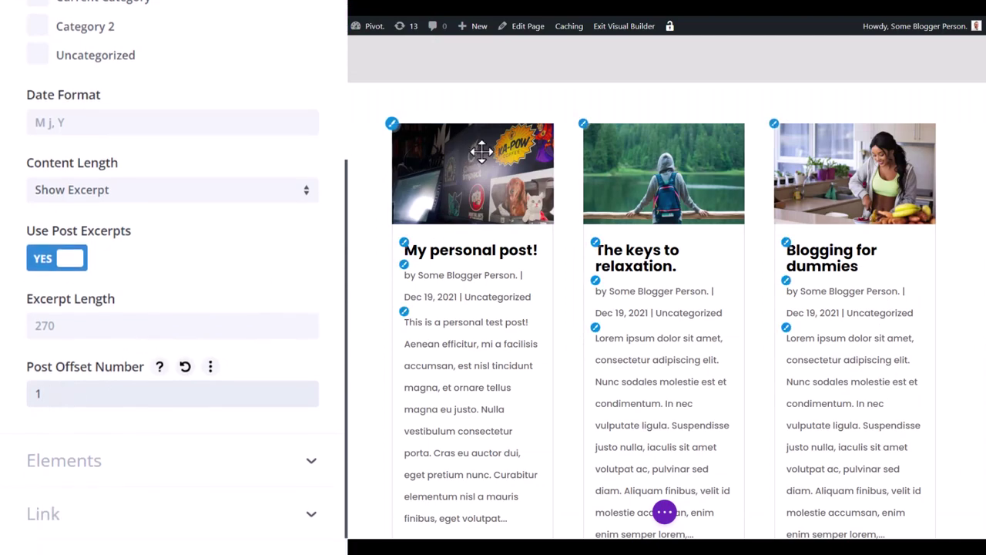
{"action": "left_click", "coordinate": [308, 528]}
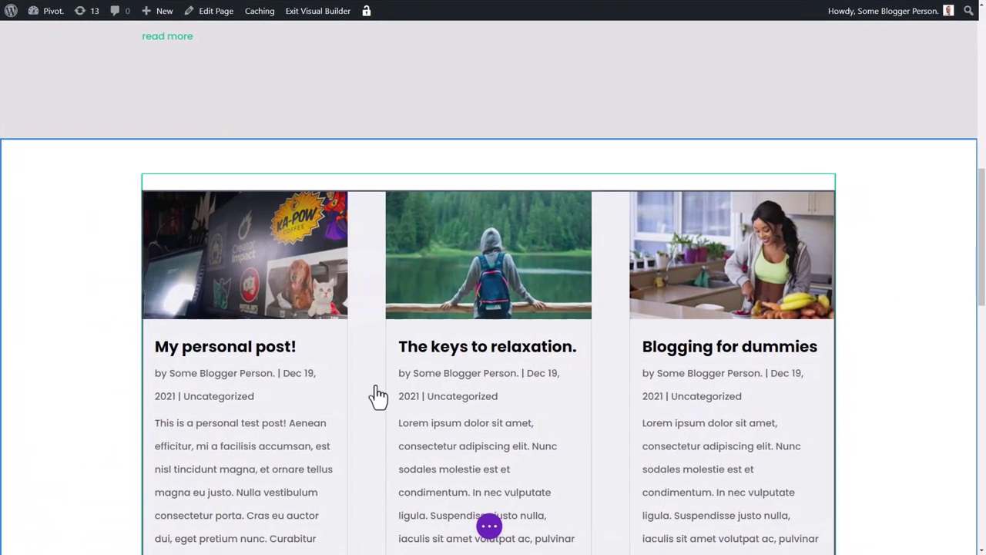
{"action": "scroll", "coordinate": [304, 393], "scroll_direction": "up", "scroll_amount": 10}
{"action": "scroll", "coordinate": [314, 378], "scroll_direction": "down", "scroll_amount": 10}
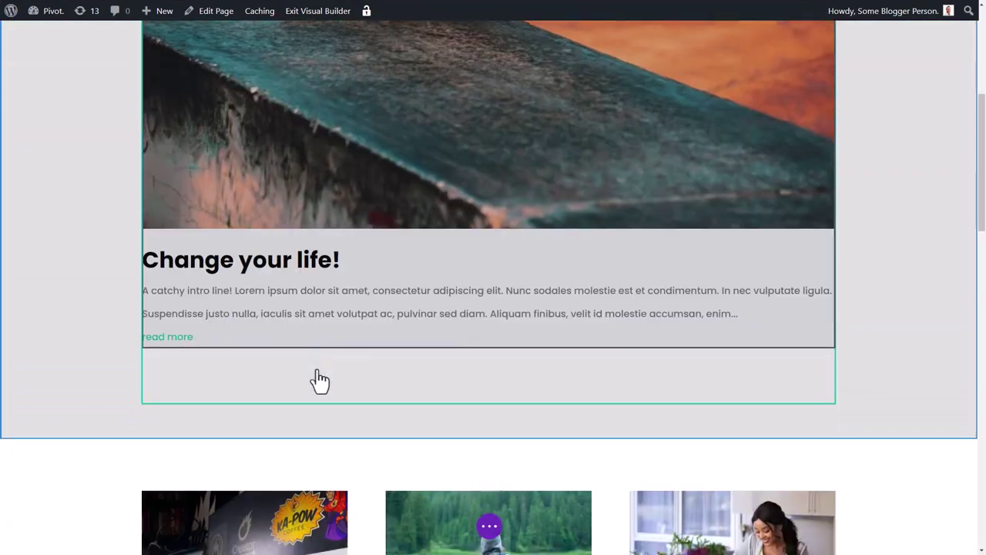
{"action": "scroll", "coordinate": [468, 227], "scroll_direction": "up", "scroll_amount": 7}
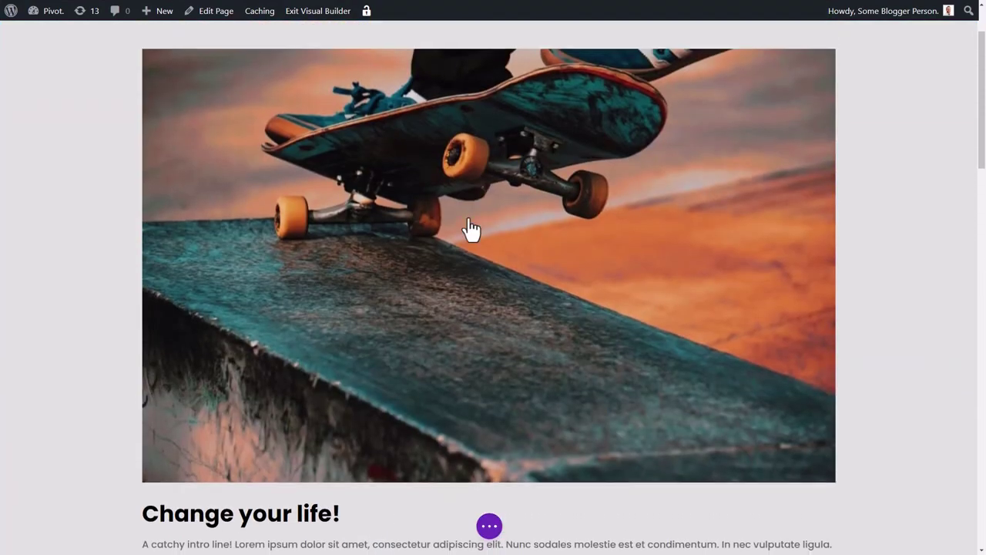
{"action": "scroll", "coordinate": [398, 172], "scroll_direction": "up", "scroll_amount": 2}
Insert a fullwidth section with a Fullwidth Post Slider between the featured post and the post grid, keeping its default settings.
{"action": "scroll", "coordinate": [399, 170], "scroll_direction": "down", "scroll_amount": 5}
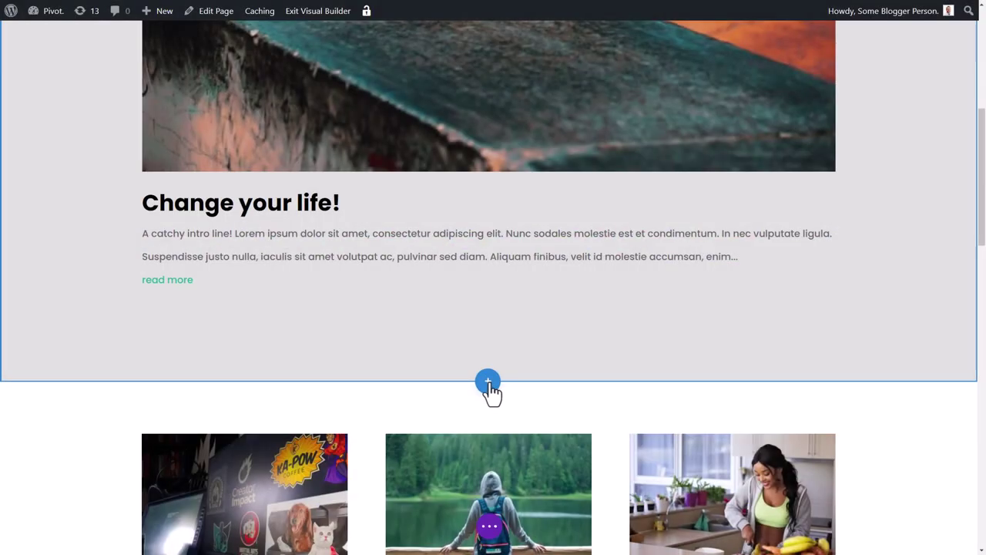
{"action": "left_click", "coordinate": [490, 383]}
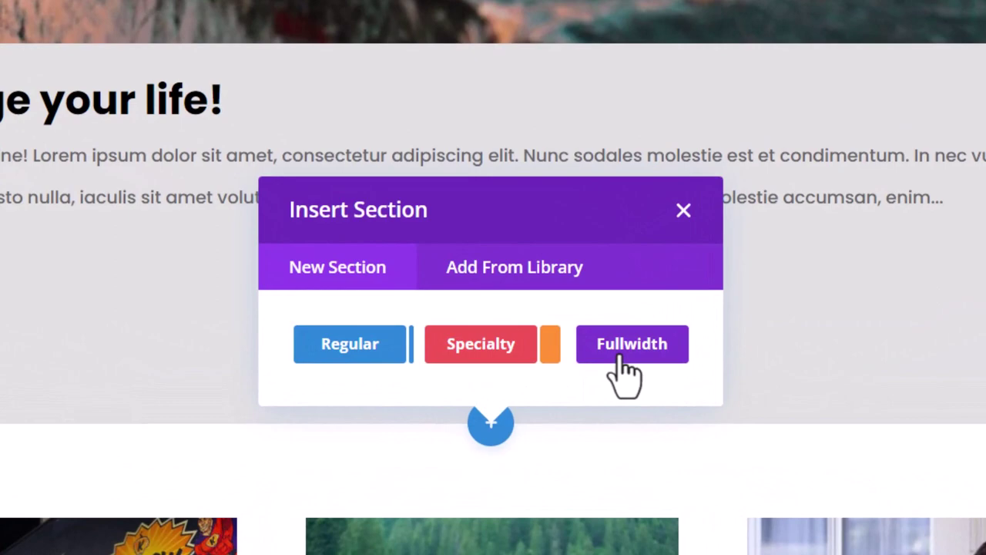
{"action": "left_click", "coordinate": [621, 357]}
{"action": "scroll", "coordinate": [621, 357], "scroll_direction": "down", "scroll_amount": 1}
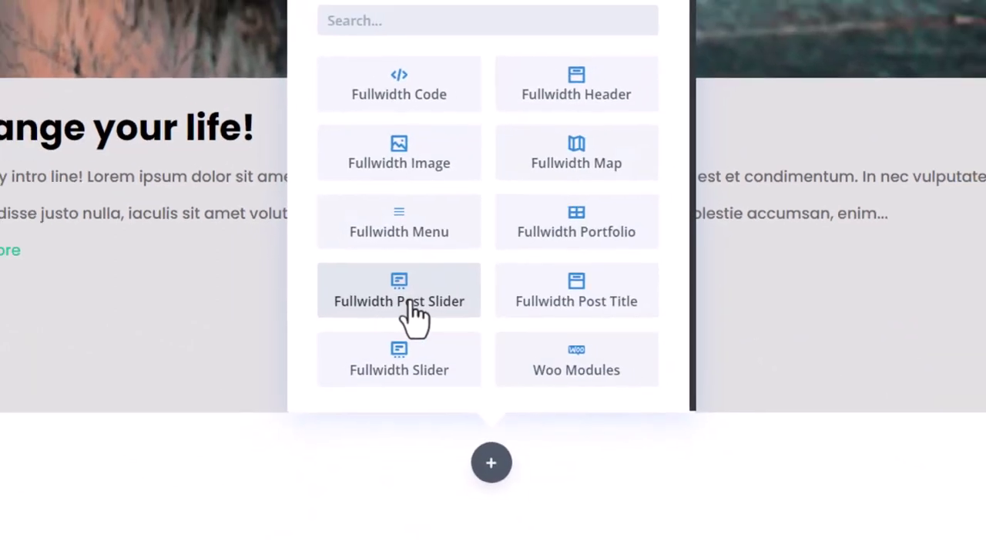
{"action": "left_click", "coordinate": [385, 301]}
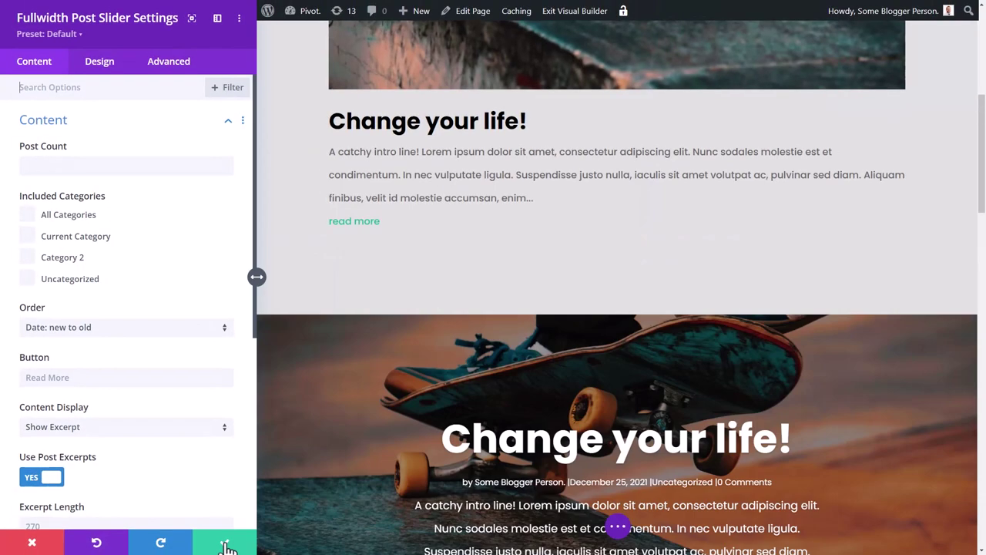
{"action": "left_click", "coordinate": [226, 545]}
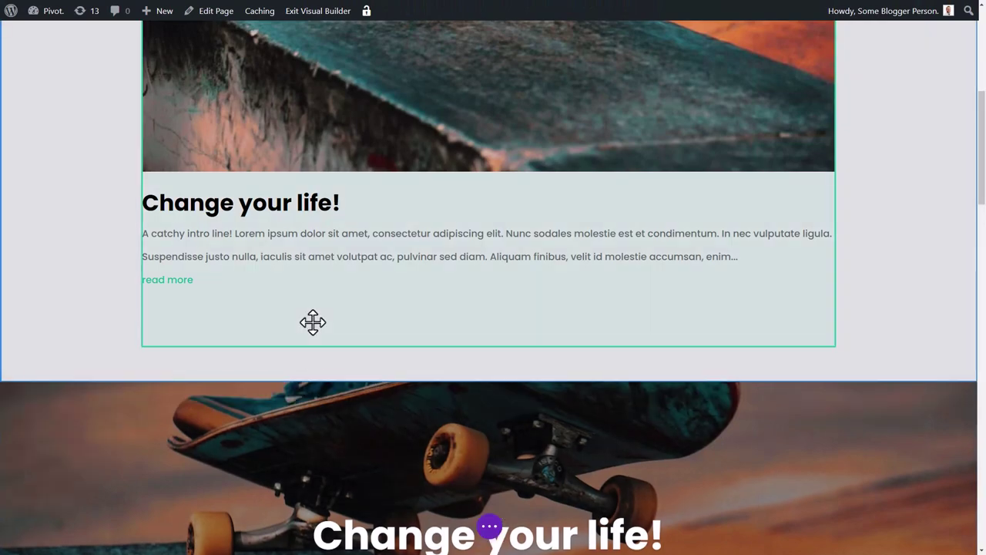
Delete the grey section holding the featured Blog module and preview the post slider's neighbouring slides.
{"action": "scroll", "coordinate": [108, 358], "scroll_direction": "up", "scroll_amount": 1}
{"action": "scroll", "coordinate": [109, 358], "scroll_direction": "up", "scroll_amount": 5}
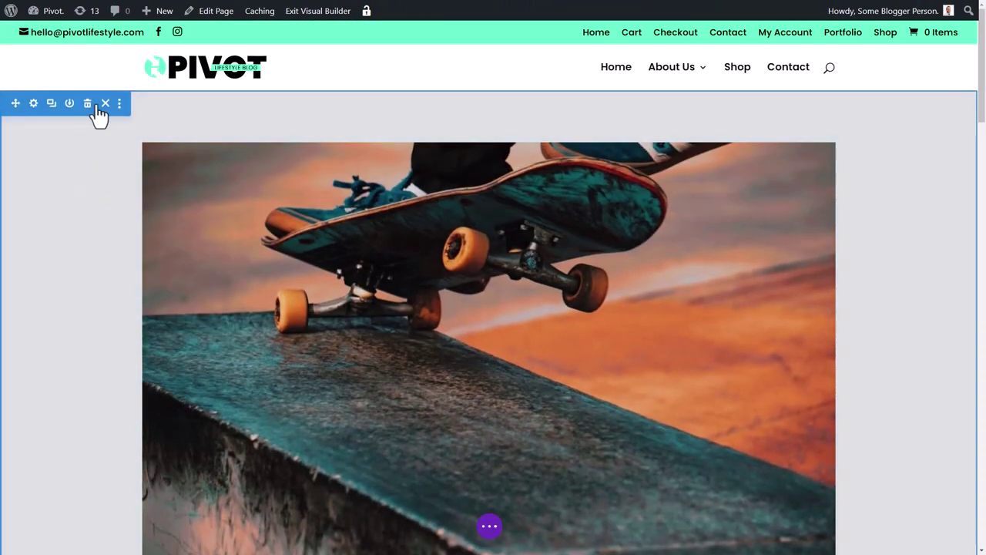
{"action": "left_click", "coordinate": [88, 104]}
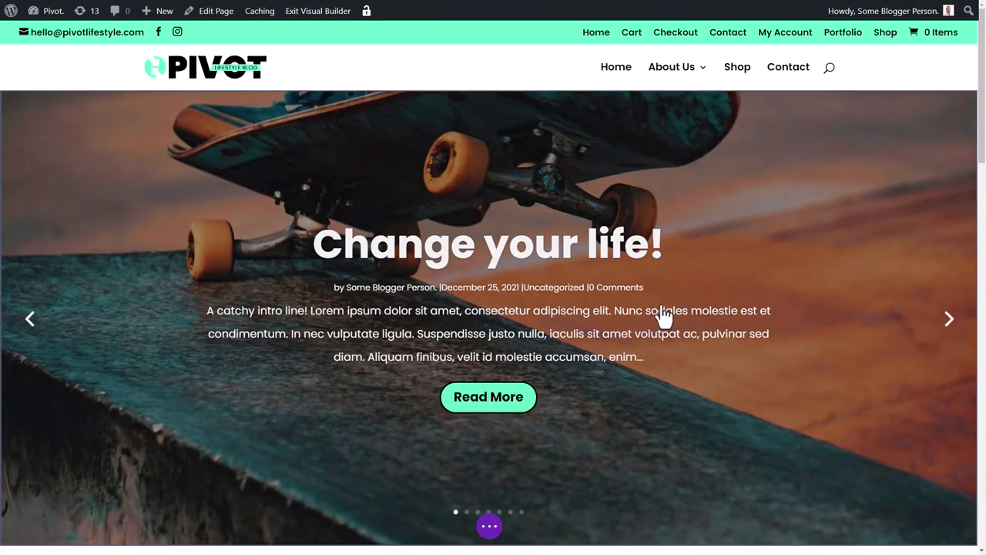
{"action": "left_click", "coordinate": [950, 317]}
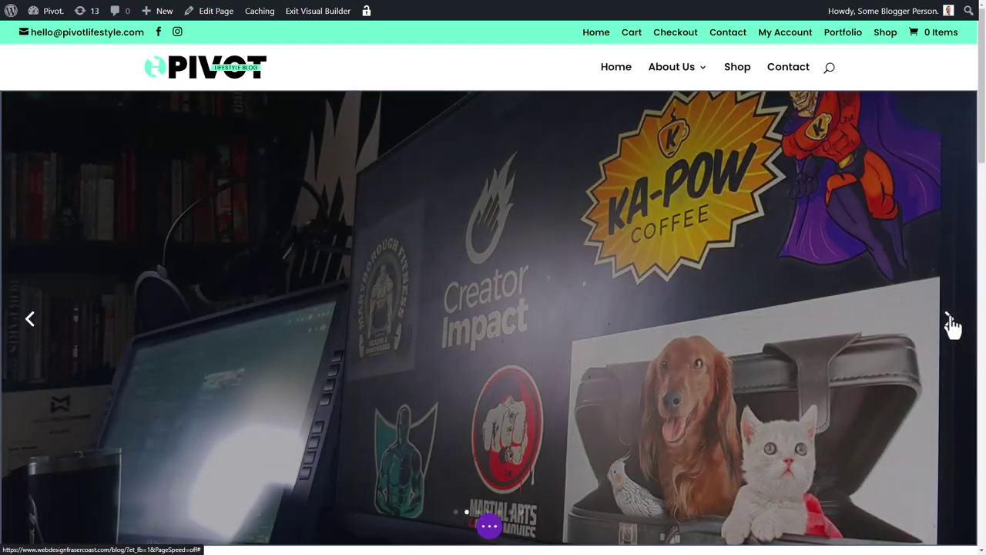
{"action": "left_click", "coordinate": [35, 321]}
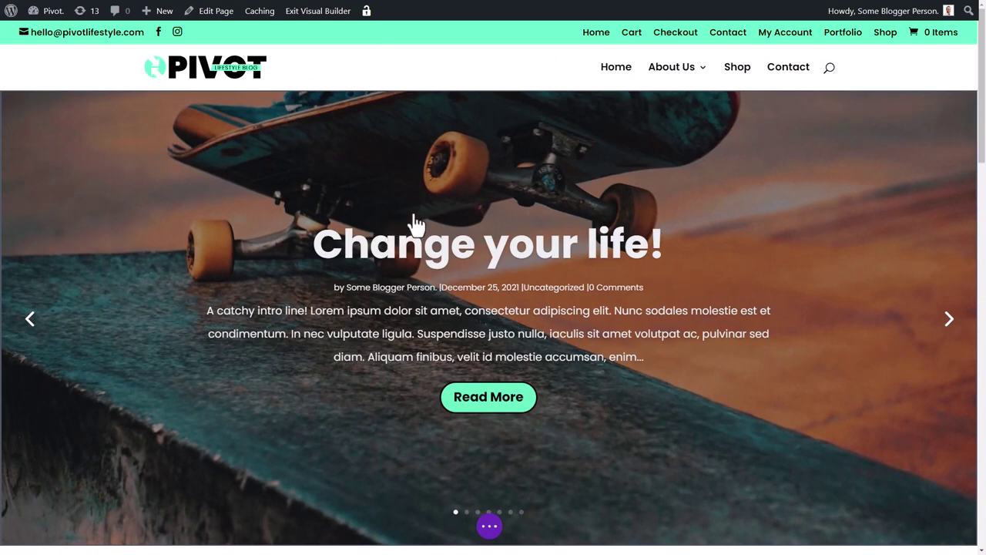
Limit the fullwidth post slider to a post count of 1 and hide its post meta.
{"action": "mouse_move", "coordinate": [452, 125]}
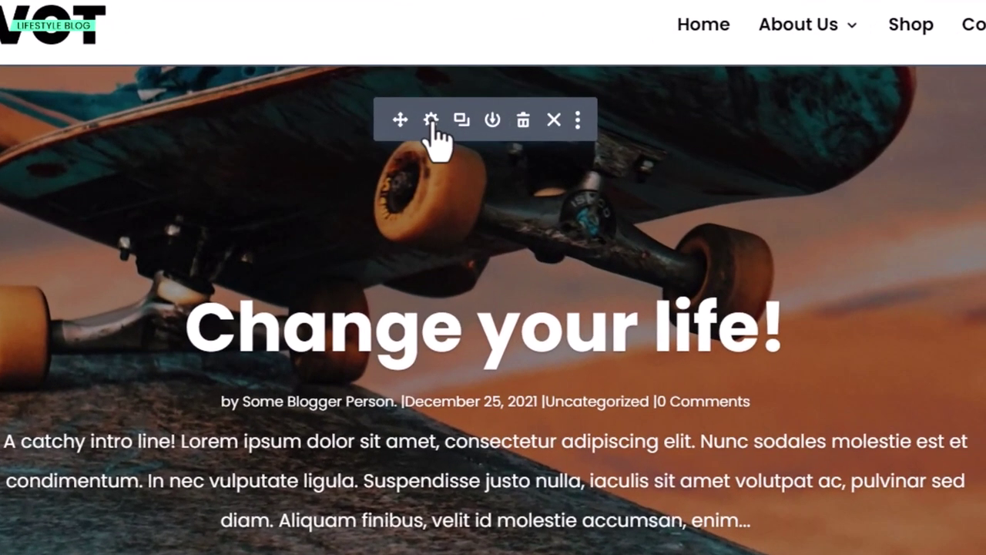
{"action": "left_click", "coordinate": [431, 122]}
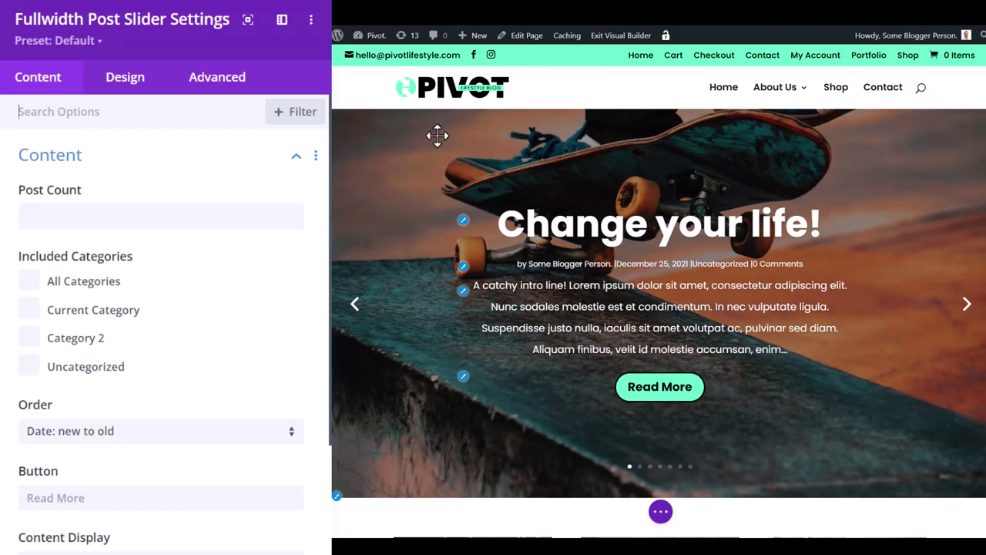
{"action": "left_click", "coordinate": [101, 218]}
{"action": "type", "text": "1"}
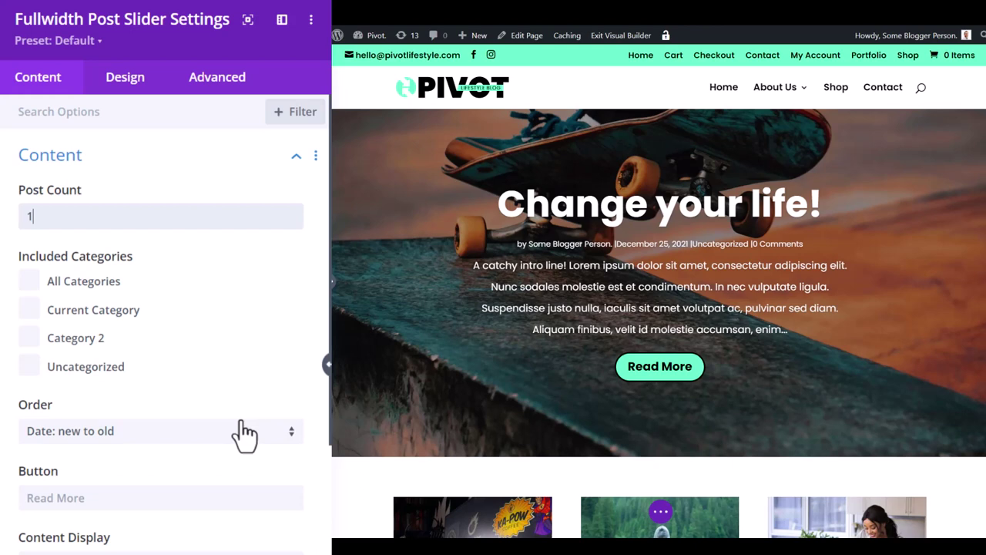
{"action": "scroll", "coordinate": [179, 424], "scroll_direction": "down", "scroll_amount": 5}
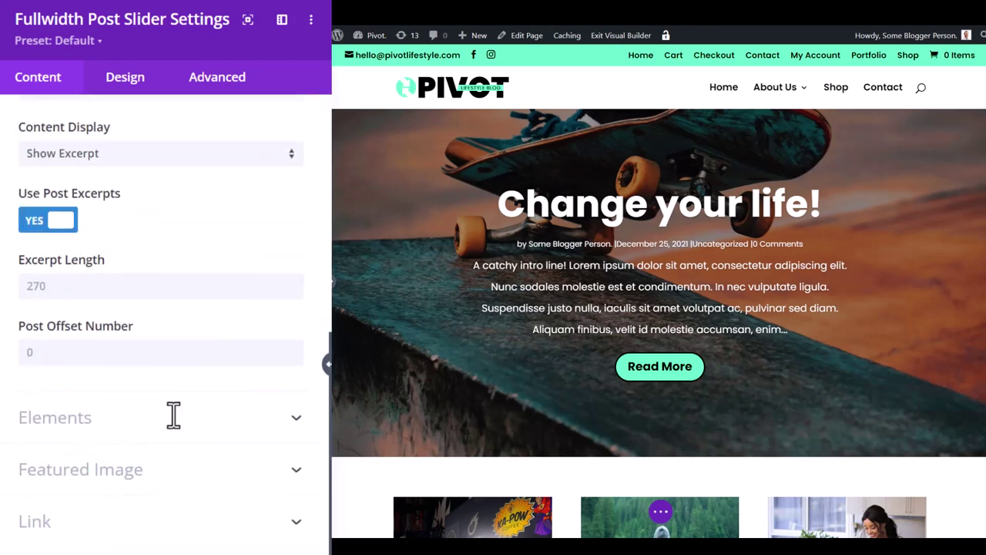
{"action": "left_click", "coordinate": [123, 430]}
{"action": "left_click", "coordinate": [61, 382]}
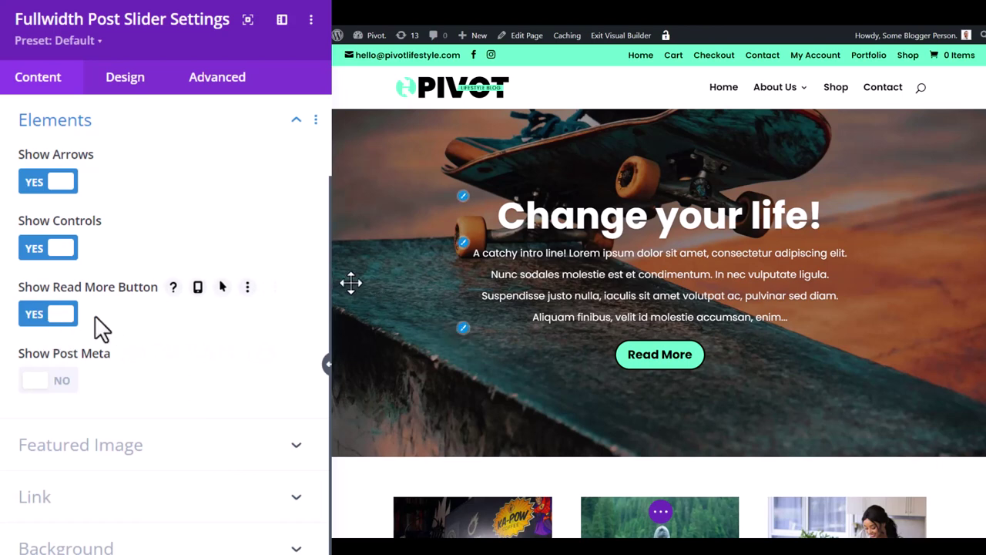
Change the slider's button text to "Read our latest post" and check the page preview down to the post grid.
{"action": "scroll", "coordinate": [282, 352], "scroll_direction": "up", "scroll_amount": 3}
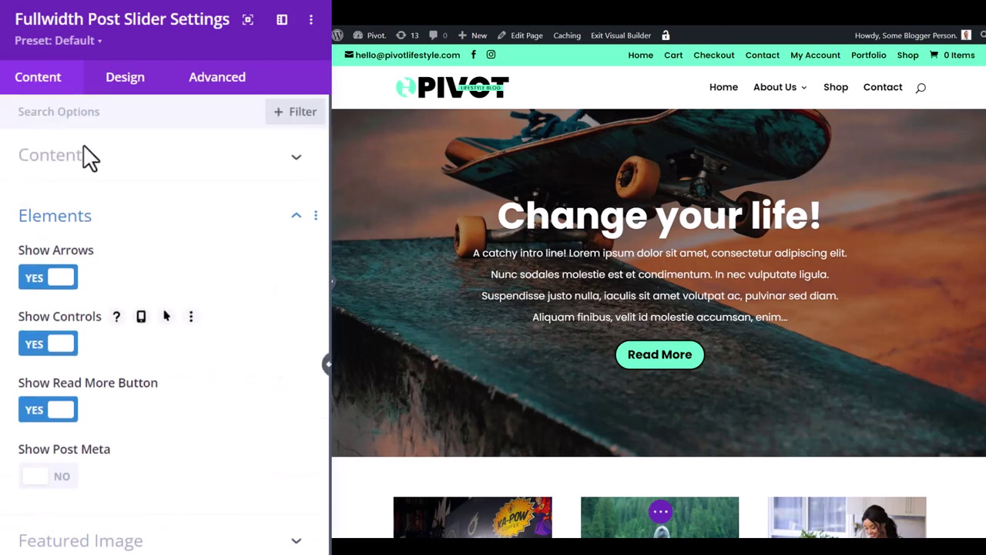
{"action": "left_click", "coordinate": [83, 157]}
{"action": "scroll", "coordinate": [164, 530], "scroll_direction": "down", "scroll_amount": 3}
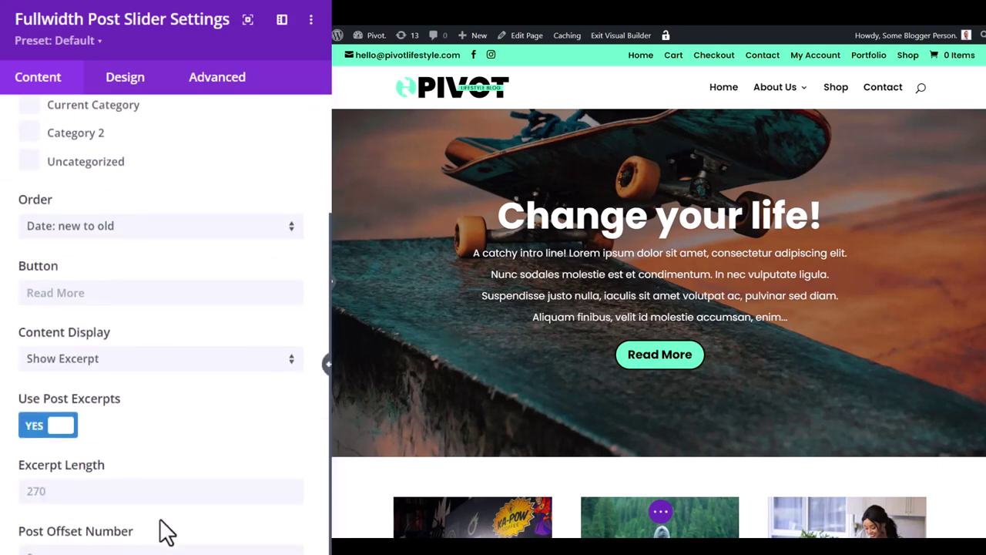
{"action": "left_click", "coordinate": [76, 293]}
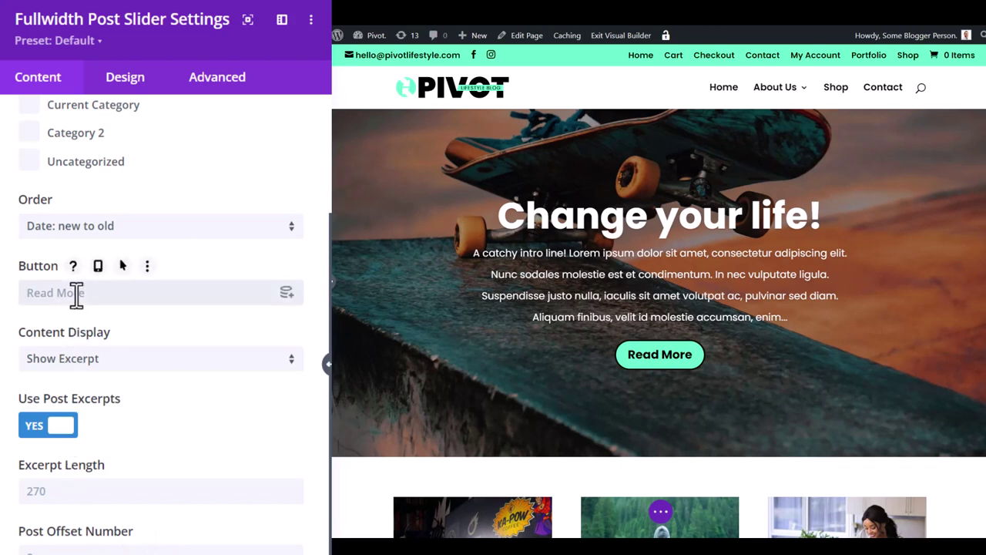
{"action": "type", "text": "Read our latest post"}
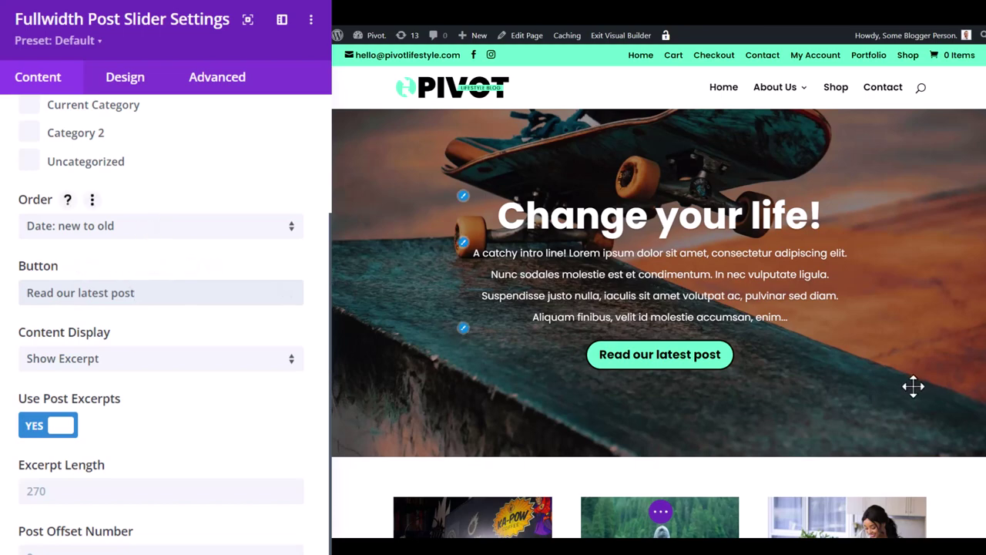
{"action": "scroll", "coordinate": [879, 335], "scroll_direction": "down", "scroll_amount": 4}
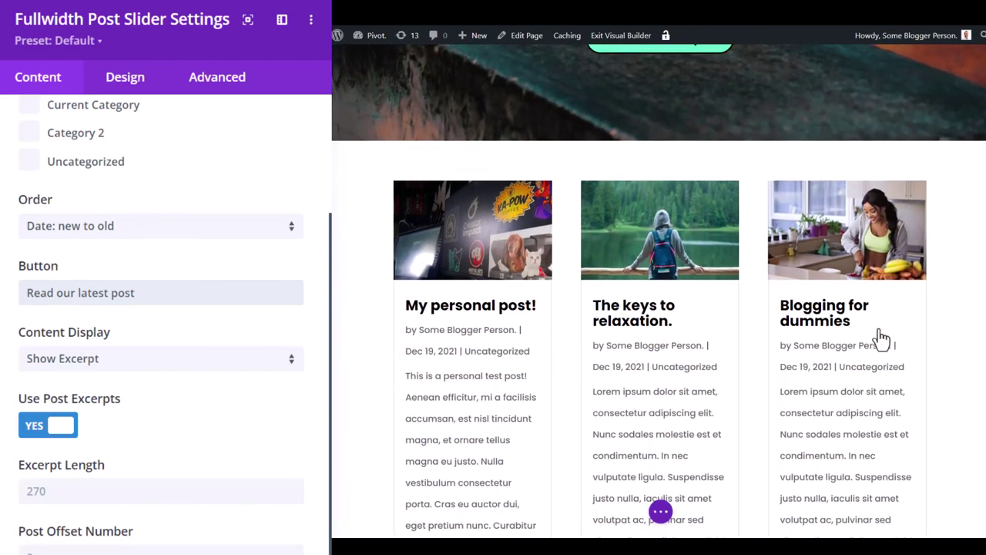
{"action": "scroll", "coordinate": [886, 316], "scroll_direction": "up", "scroll_amount": 4}
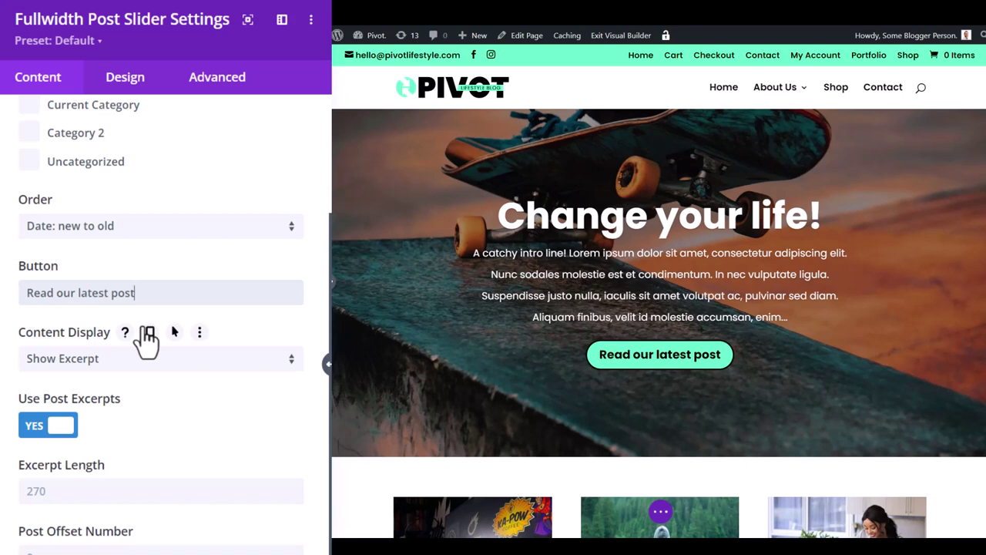
Compare the Left and Right placements for the slider's featured image and settle on Left.
{"action": "scroll", "coordinate": [147, 362], "scroll_direction": "down", "scroll_amount": 5}
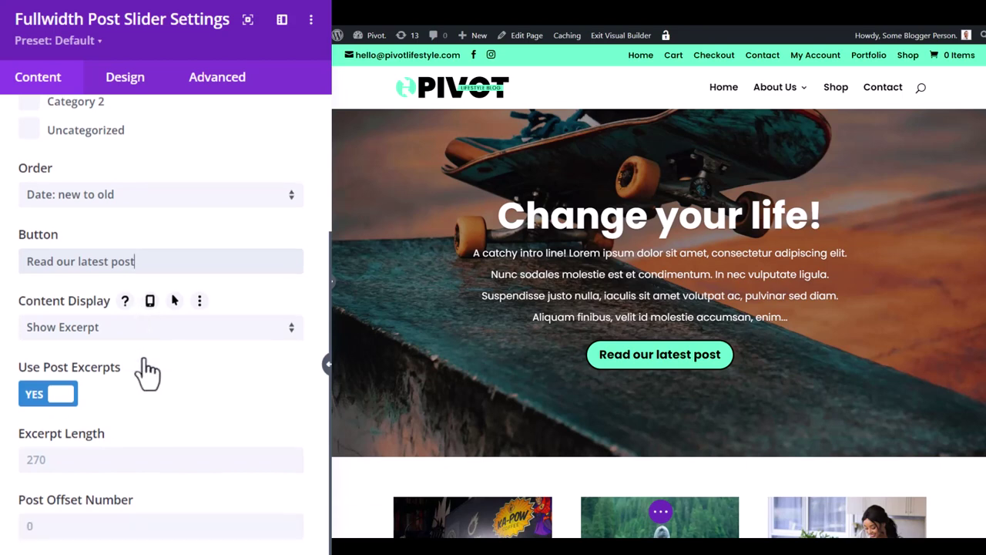
{"action": "left_click", "coordinate": [110, 442]}
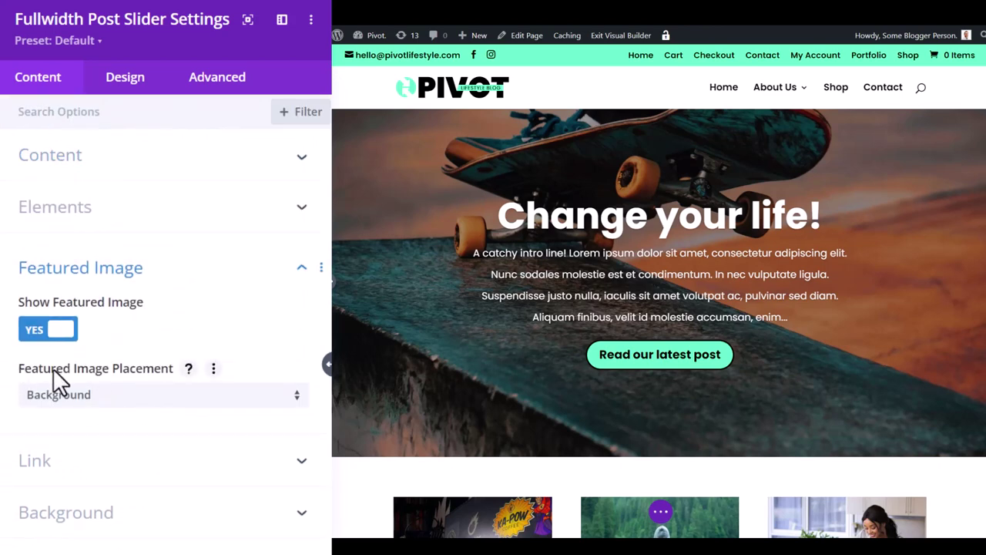
{"action": "left_click", "coordinate": [128, 416]}
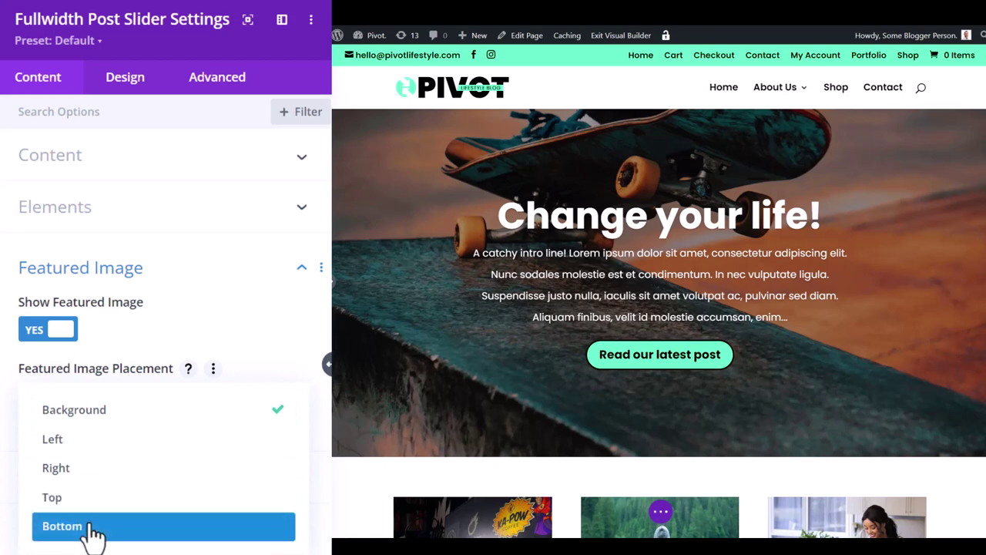
{"action": "left_click", "coordinate": [88, 439]}
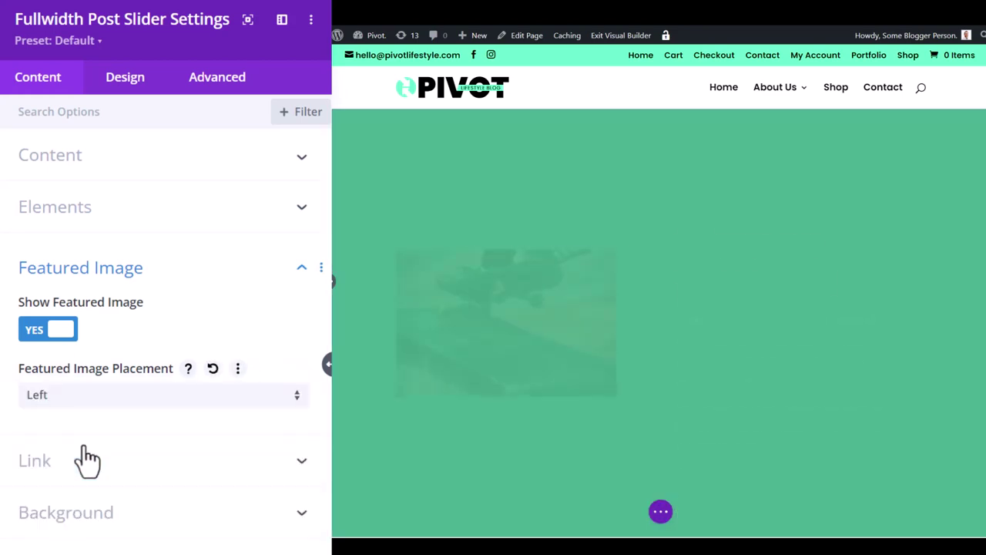
{"action": "left_click", "coordinate": [81, 401]}
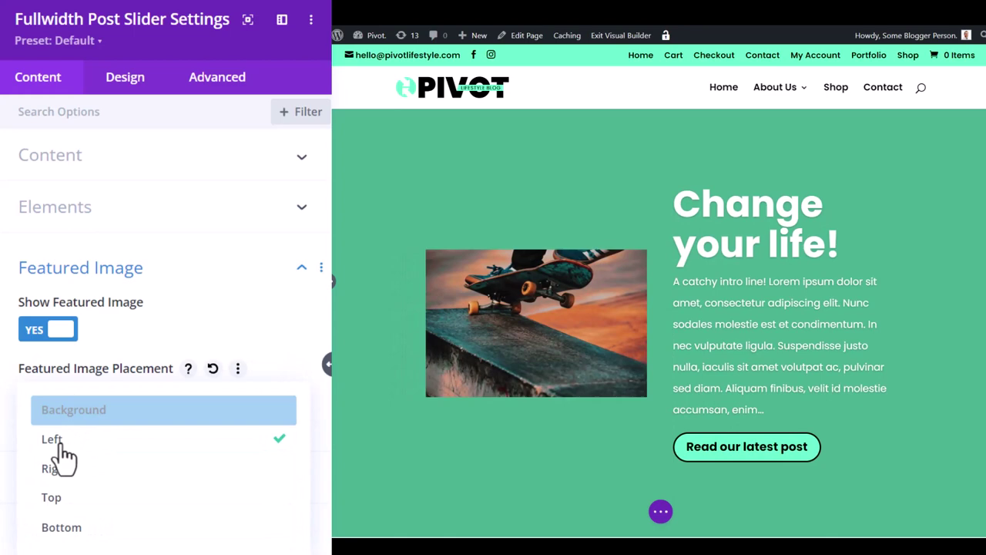
{"action": "left_click", "coordinate": [58, 467]}
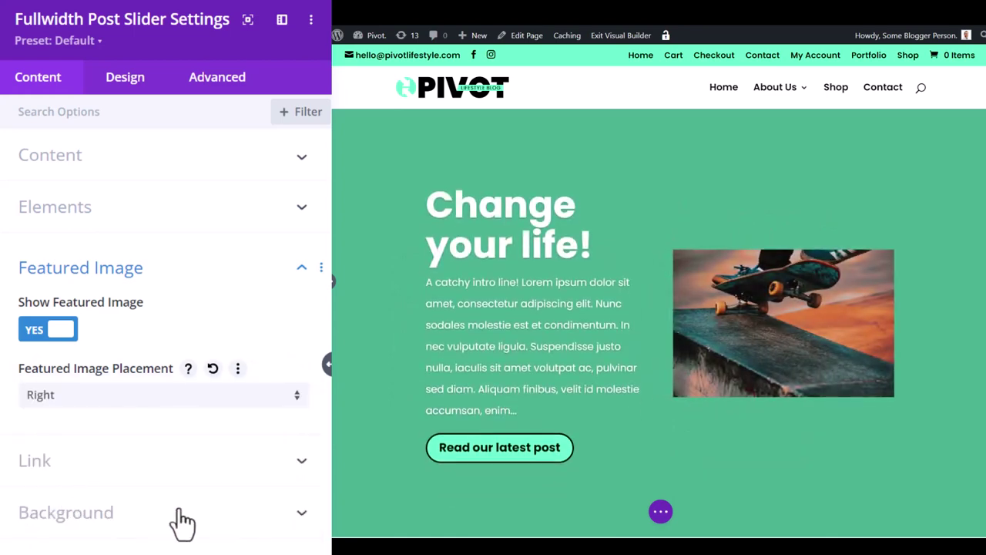
{"action": "left_click", "coordinate": [119, 397]}
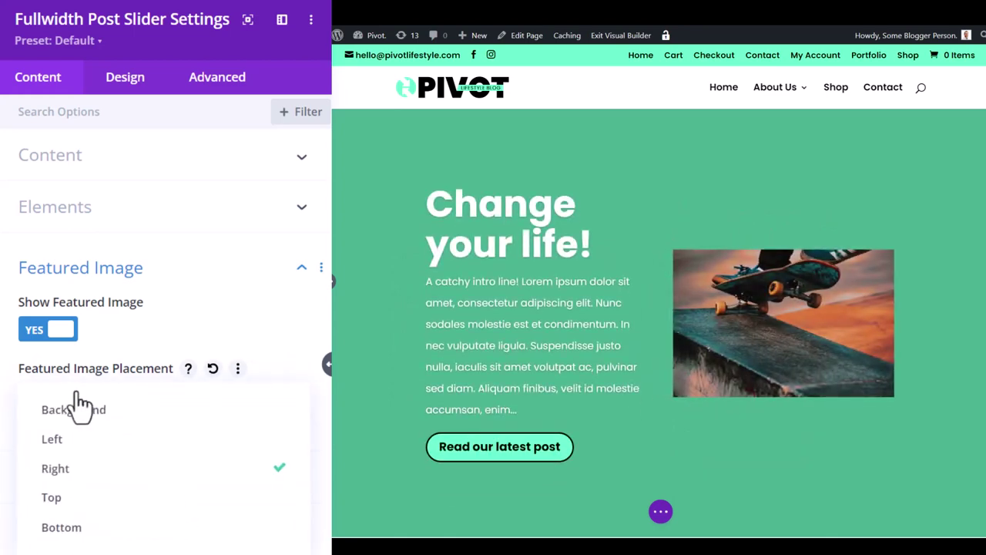
{"action": "left_click", "coordinate": [62, 439]}
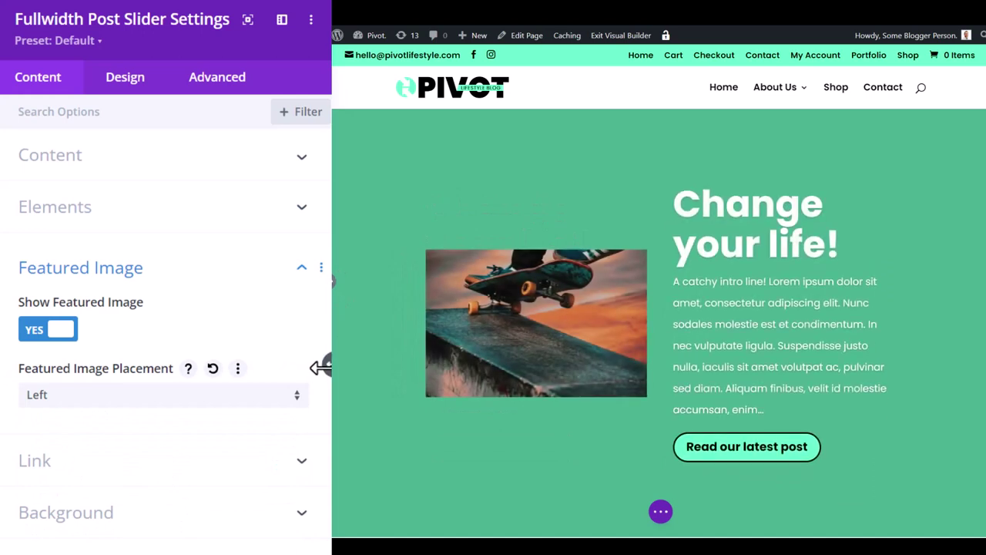
Set the dark blogheader.jpg from the media library as the slider's background image.
{"action": "left_click", "coordinate": [68, 524]}
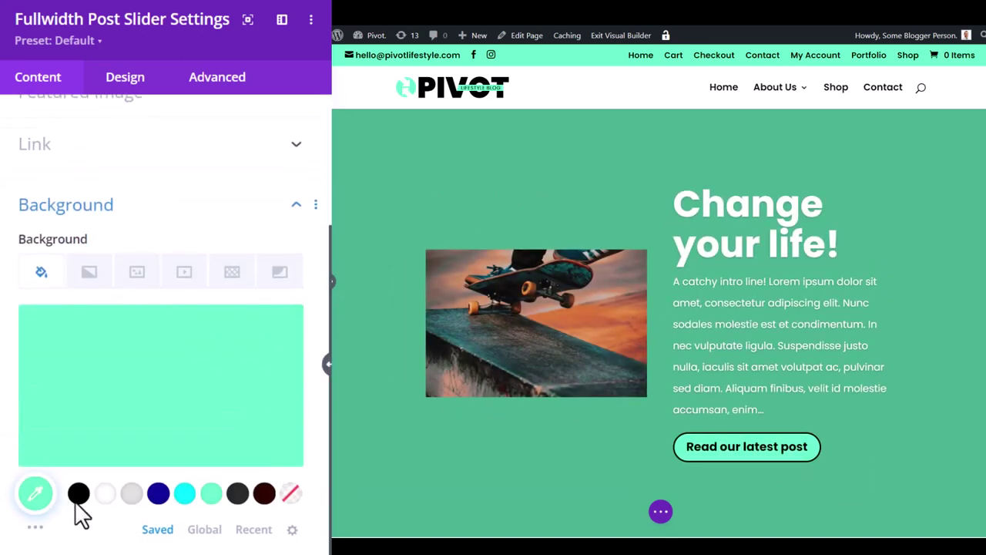
{"action": "left_click", "coordinate": [158, 282]}
{"action": "left_click", "coordinate": [404, 356]}
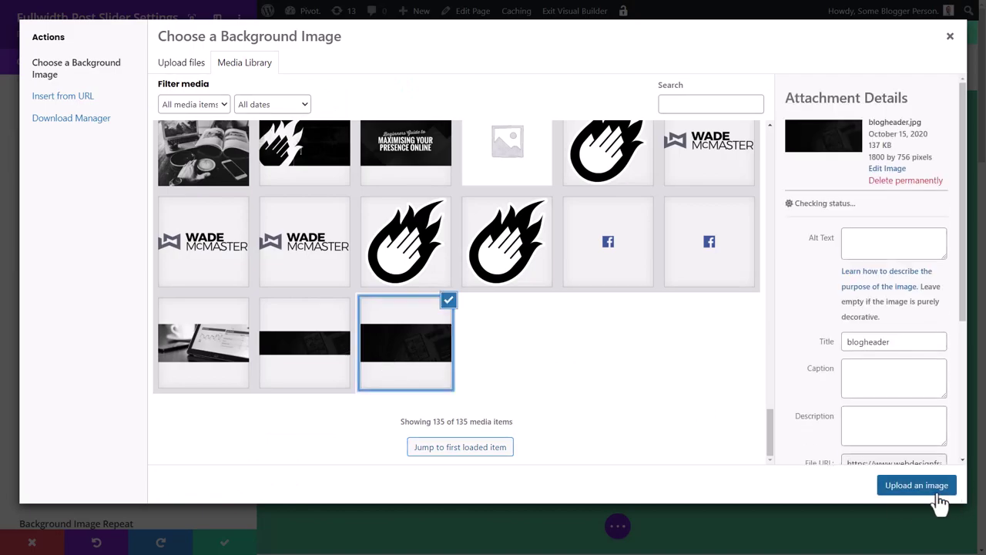
{"action": "left_click", "coordinate": [930, 493]}
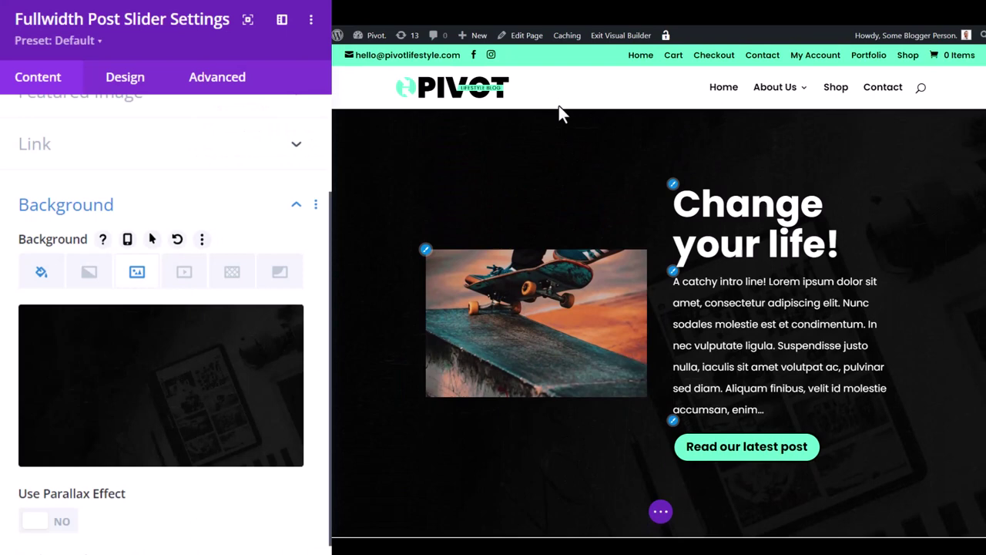
Set the fullwidth post slider's top and bottom padding to a linked 50px and save the module.
{"action": "left_click", "coordinate": [119, 78]}
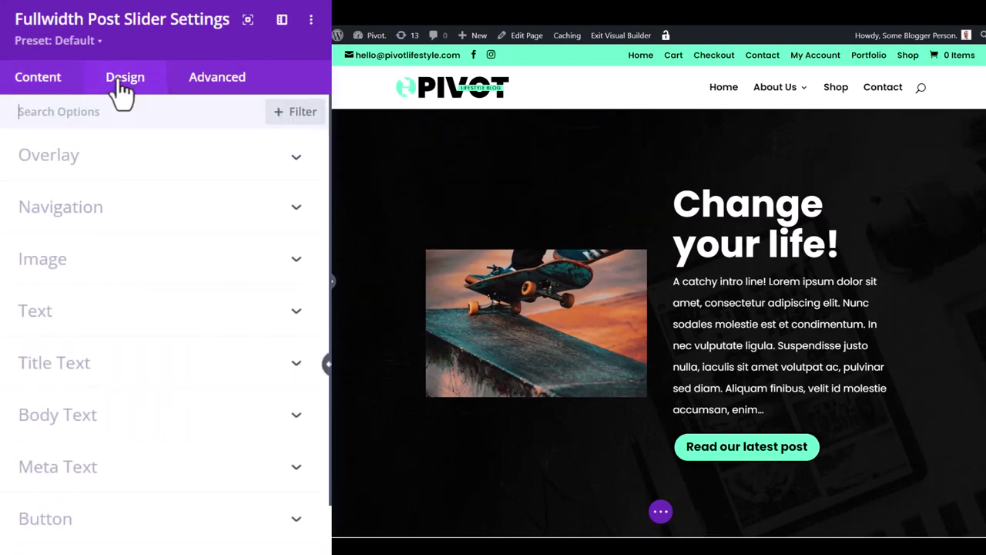
{"action": "scroll", "coordinate": [108, 373], "scroll_direction": "down", "scroll_amount": 3}
{"action": "left_click", "coordinate": [81, 509]}
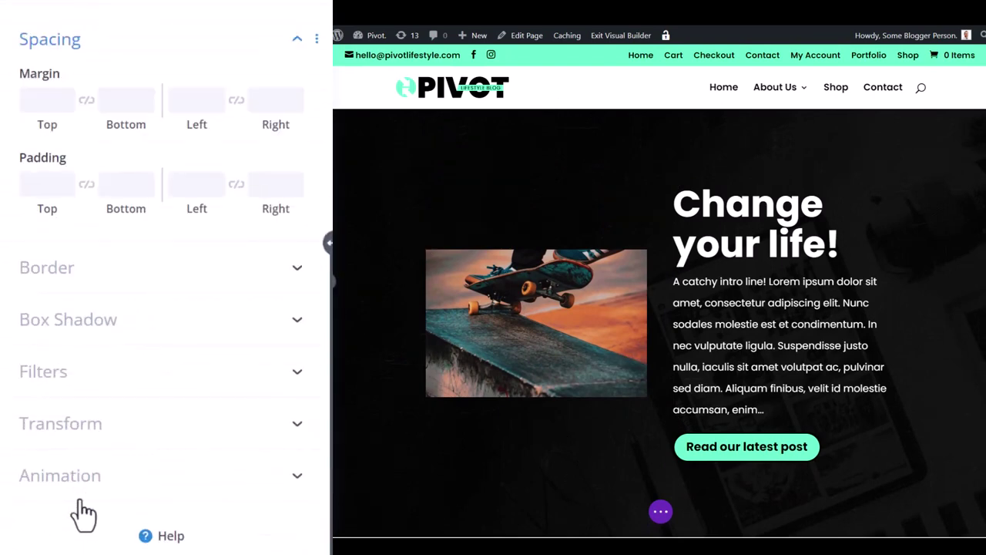
{"action": "left_click", "coordinate": [35, 185]}
{"action": "type", "text": "5"}
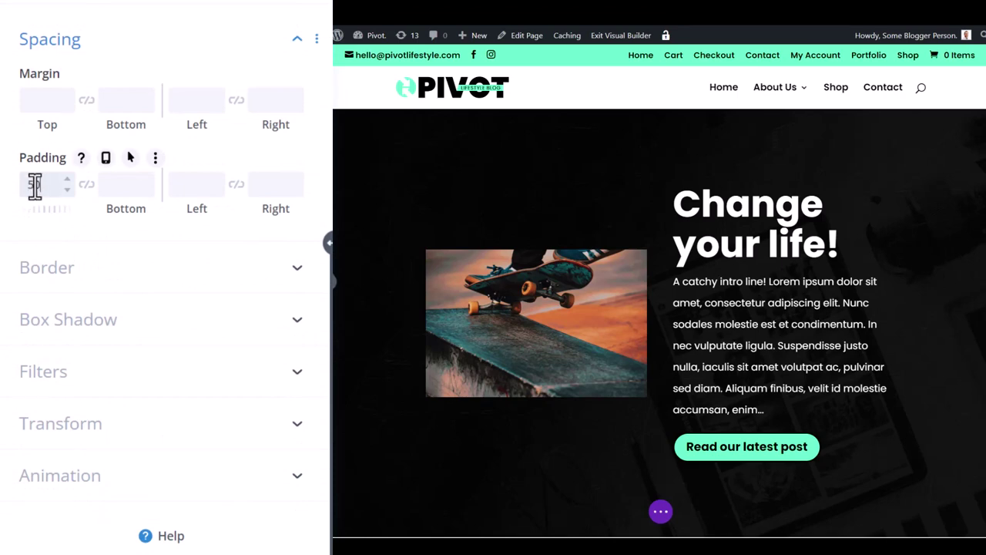
{"action": "type", "text": "0"}
{"action": "left_click", "coordinate": [87, 186]}
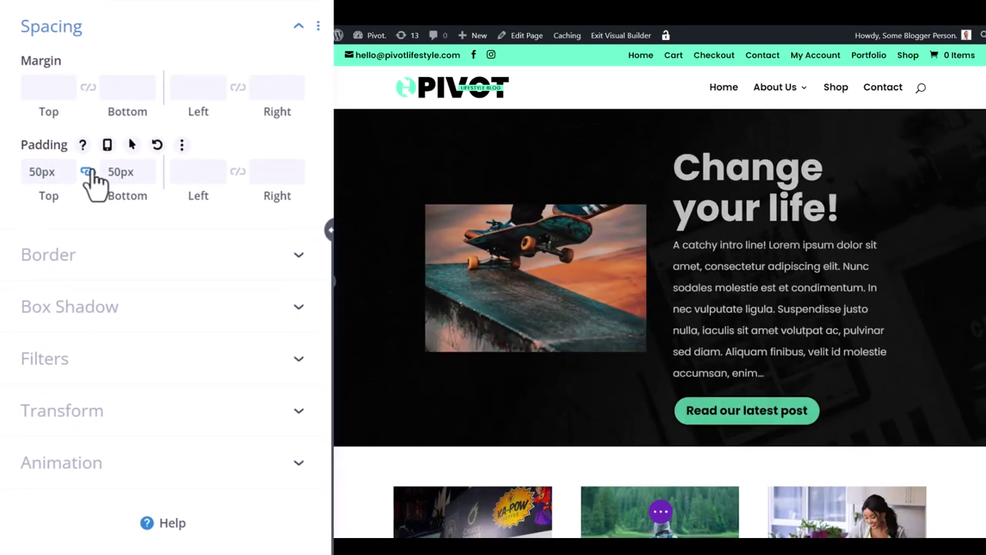
{"action": "left_click", "coordinate": [303, 539]}
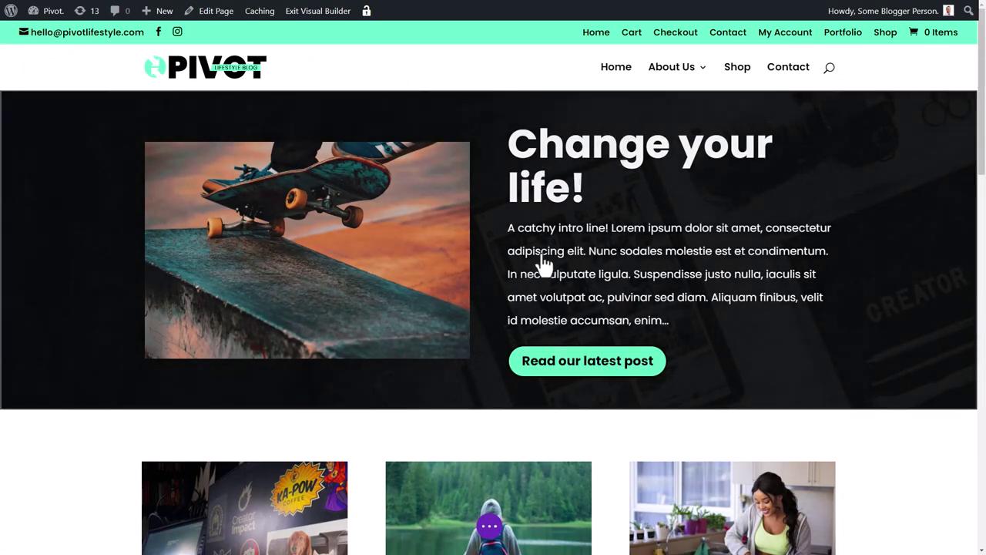
Change the post slider's featured image placement to Right.
{"action": "left_click", "coordinate": [458, 121]}
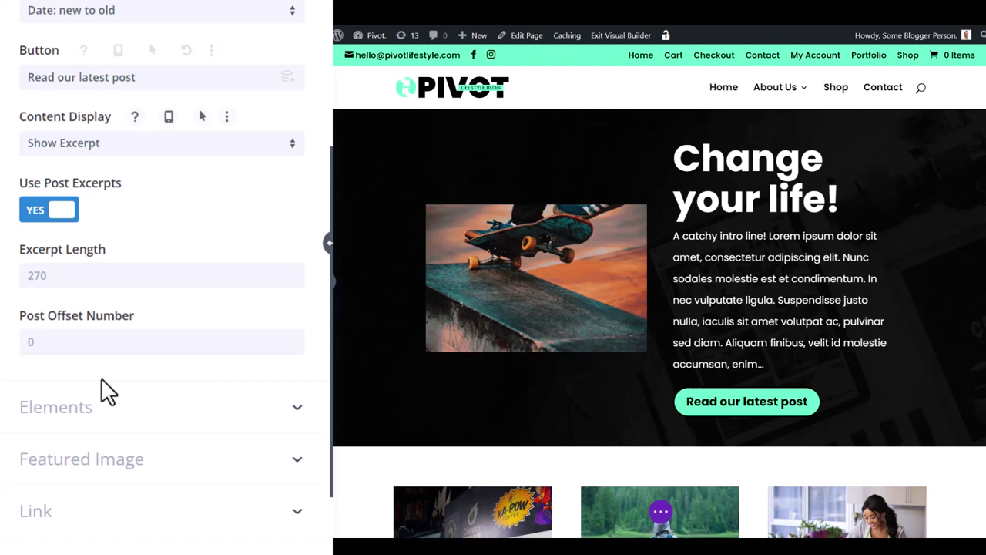
{"action": "scroll", "coordinate": [108, 396], "scroll_direction": "down", "scroll_amount": 1}
{"action": "left_click", "coordinate": [108, 404]}
{"action": "left_click", "coordinate": [97, 282]}
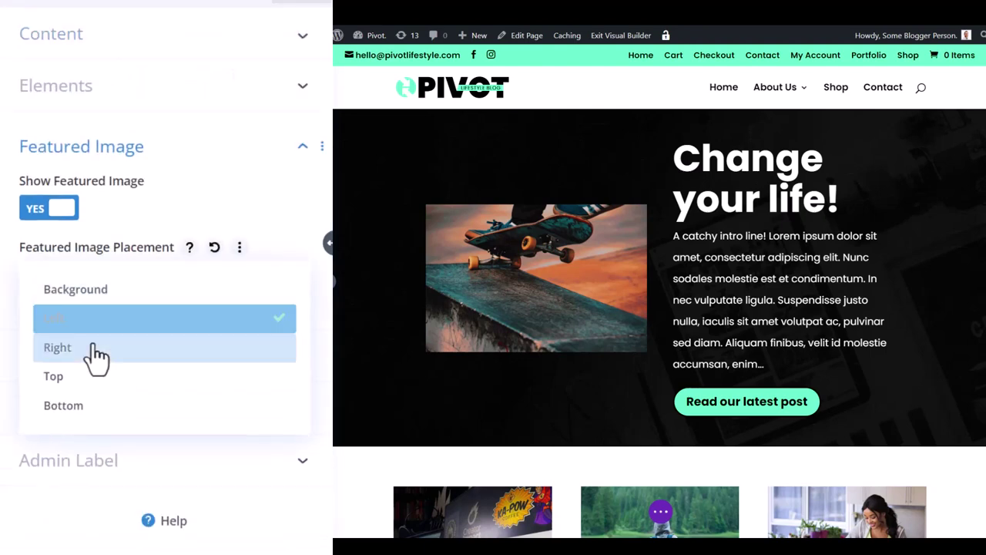
{"action": "left_click", "coordinate": [91, 356]}
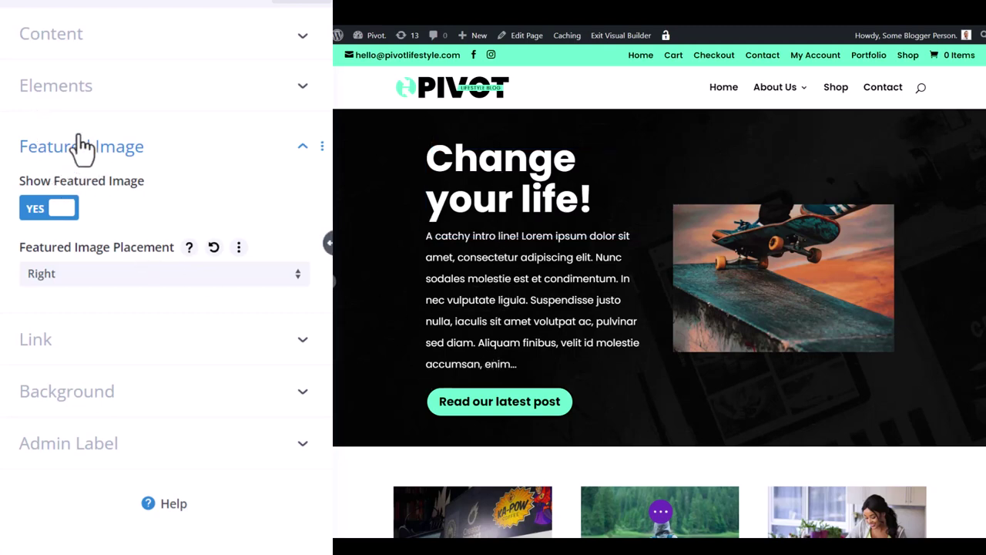
Set the post slider's excerpt length to 100 in its content settings.
{"action": "left_click", "coordinate": [81, 98]}
{"action": "scroll", "coordinate": [70, 116], "scroll_direction": "up", "scroll_amount": 2}
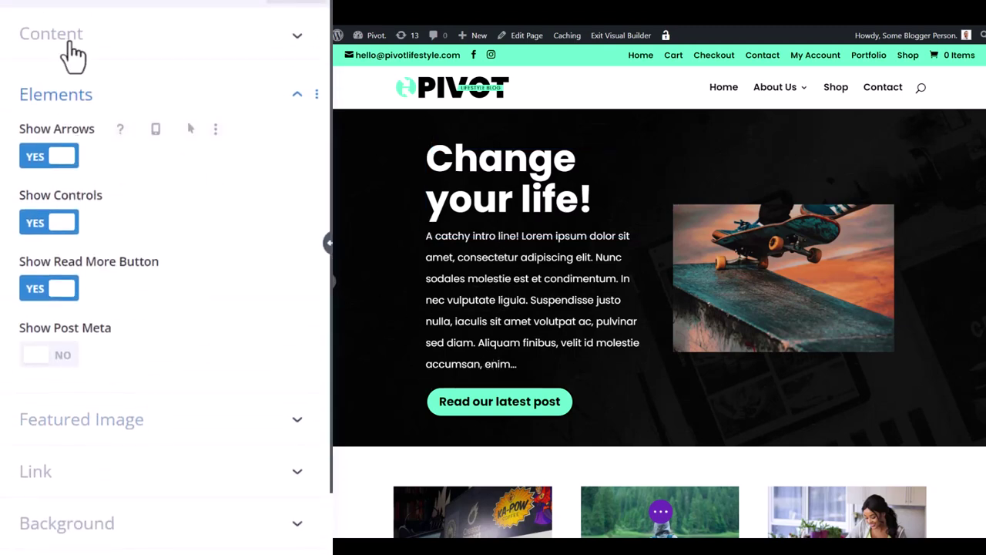
{"action": "left_click", "coordinate": [77, 50]}
{"action": "scroll", "coordinate": [77, 116], "scroll_direction": "down", "scroll_amount": 5}
{"action": "left_click", "coordinate": [104, 369]}
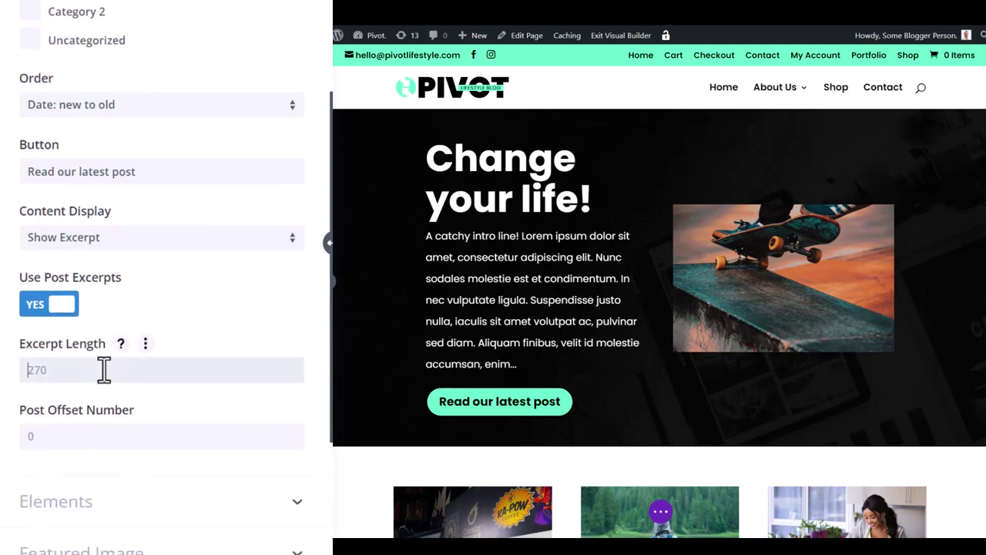
{"action": "type", "text": "100"}
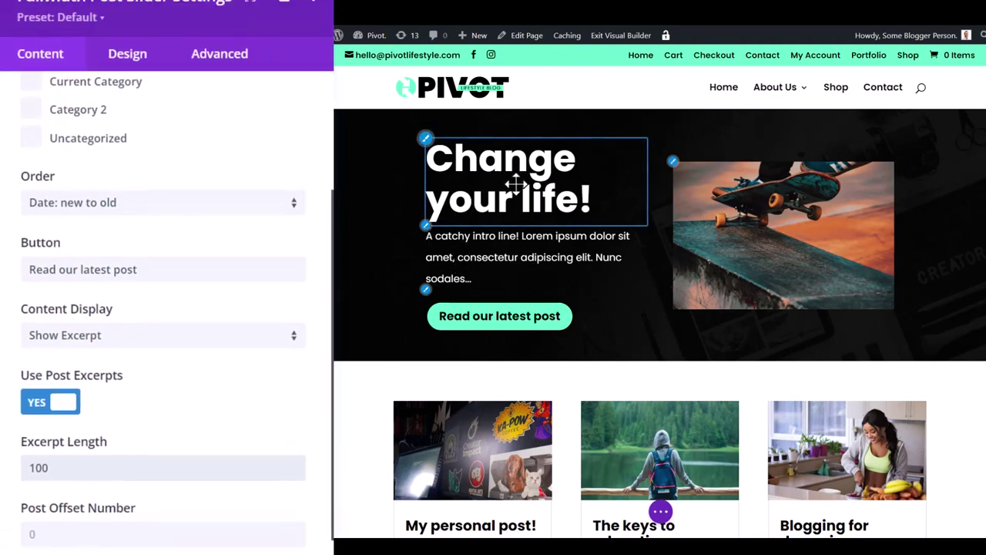
Reduce the slider's title text size to 37px and save the module.
{"action": "left_click", "coordinate": [127, 83]}
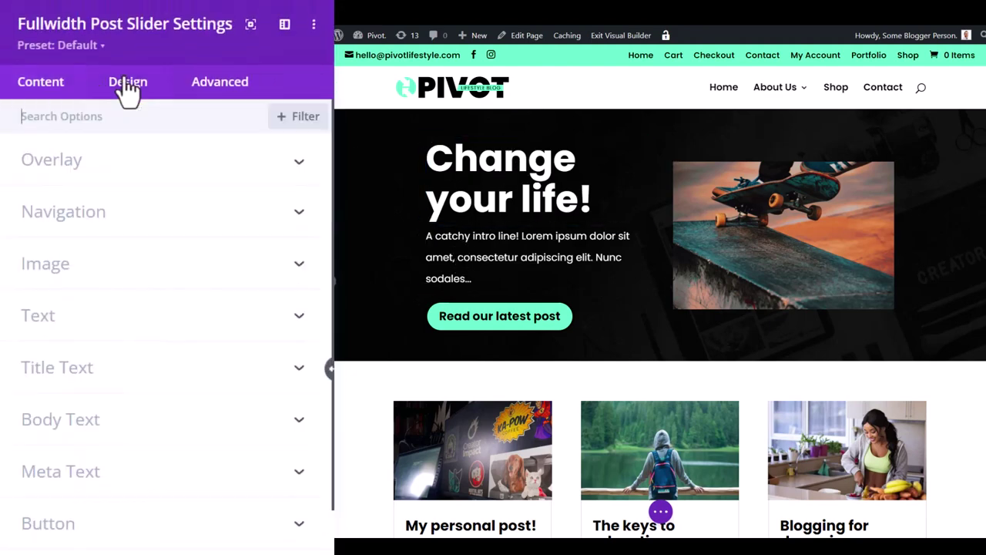
{"action": "left_click", "coordinate": [98, 378]}
{"action": "scroll", "coordinate": [154, 347], "scroll_direction": "down", "scroll_amount": 3}
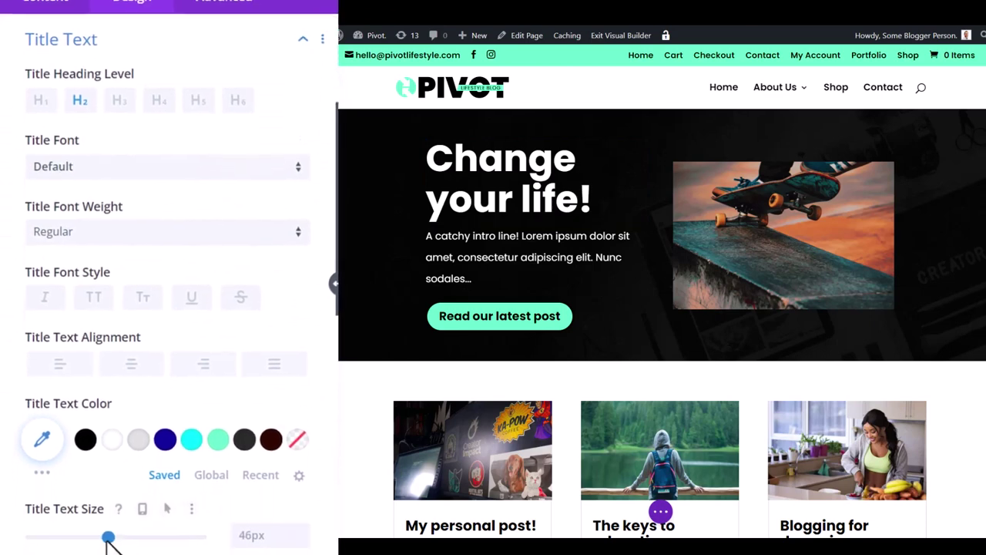
{"action": "left_click_drag", "start_coordinate": [106, 531], "coordinate": [94, 525]}
{"action": "scroll", "coordinate": [154, 501], "scroll_direction": "down", "scroll_amount": 2}
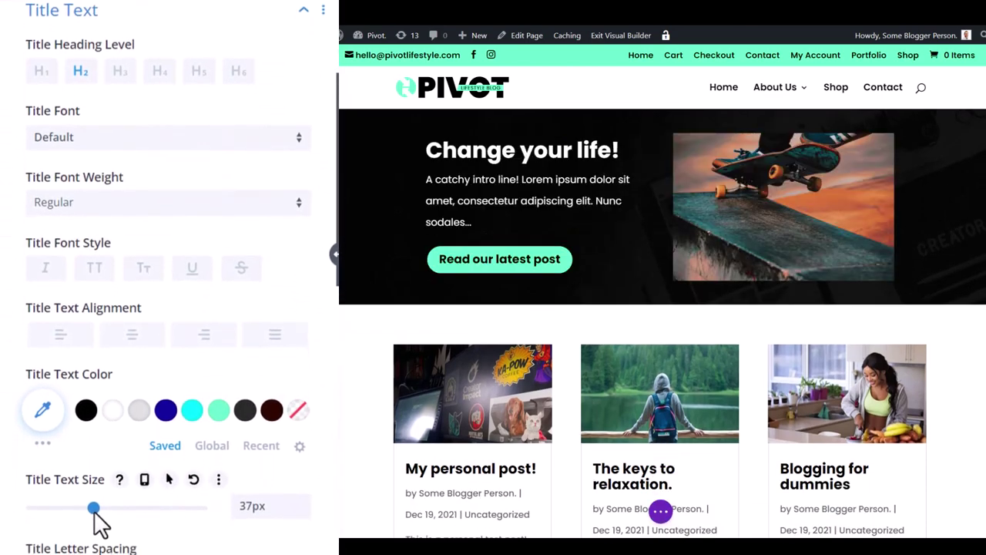
{"action": "left_click", "coordinate": [286, 537]}
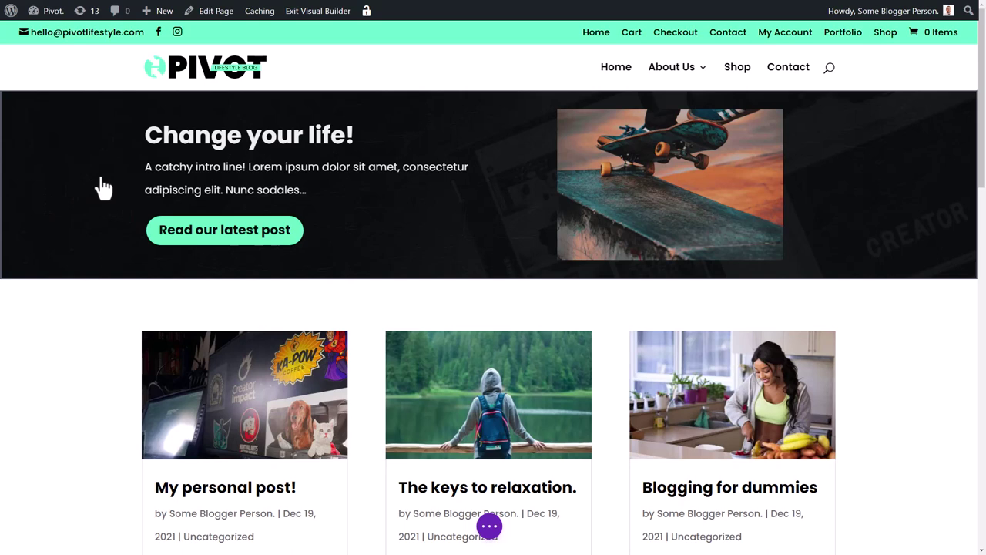
Unlink the slider's vertical padding, set only the bottom padding to 150px, and save the module.
{"action": "left_click", "coordinate": [459, 123]}
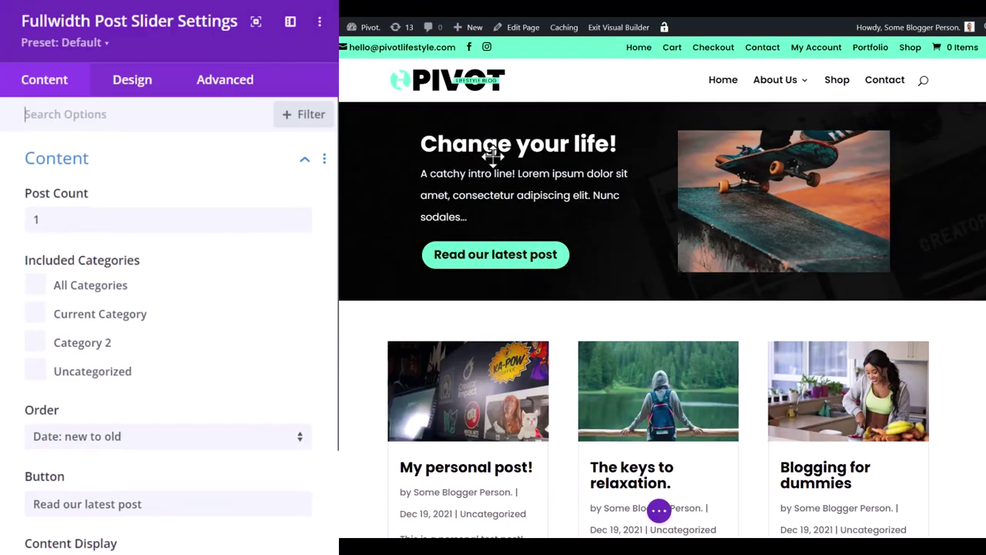
{"action": "left_click", "coordinate": [146, 86]}
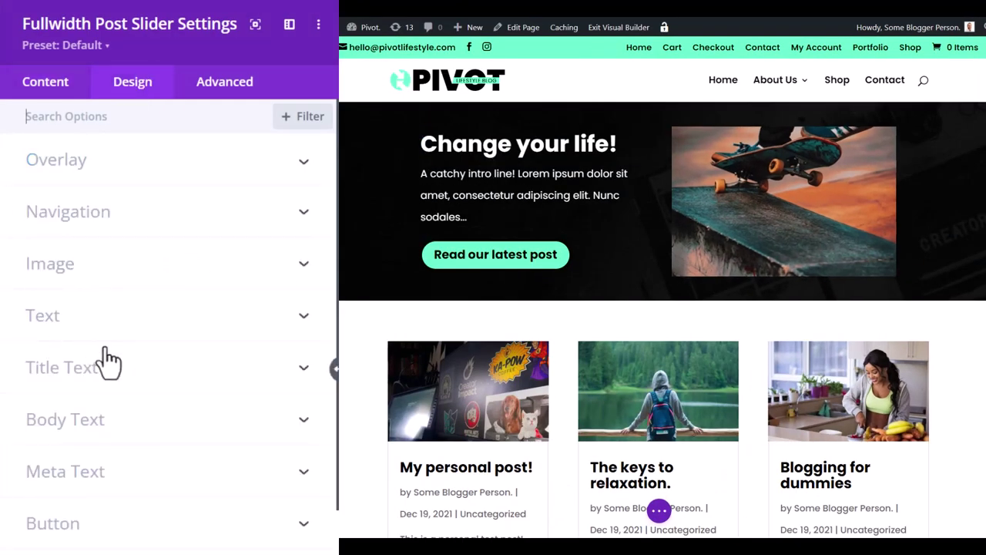
{"action": "scroll", "coordinate": [103, 416], "scroll_direction": "down", "scroll_amount": 3}
{"action": "left_click", "coordinate": [119, 447]}
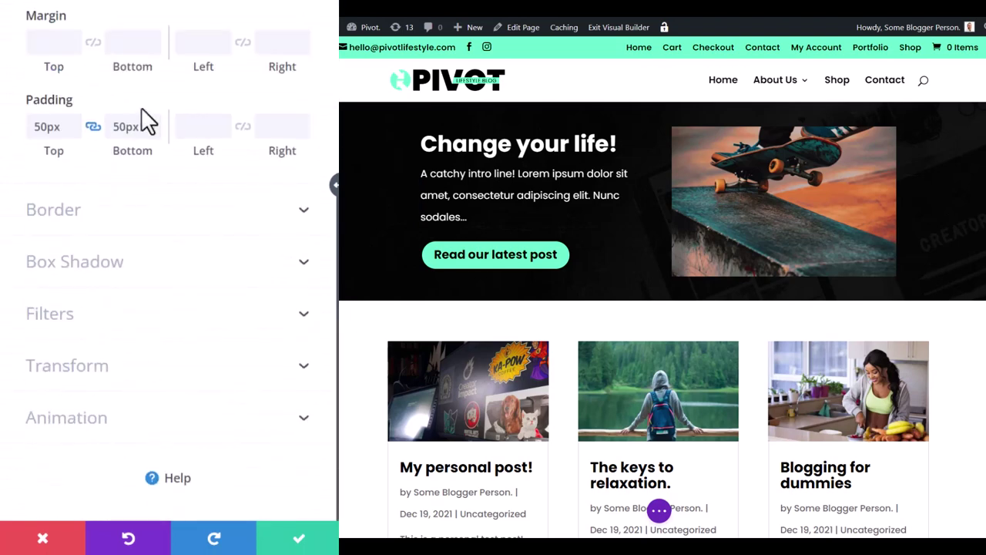
{"action": "left_click", "coordinate": [116, 126]}
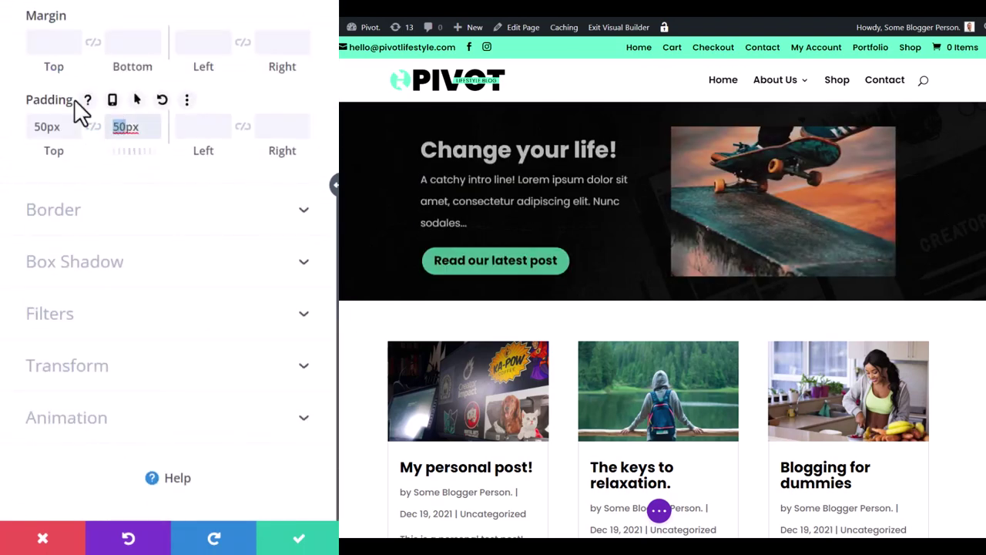
{"action": "type", "text": "1"}
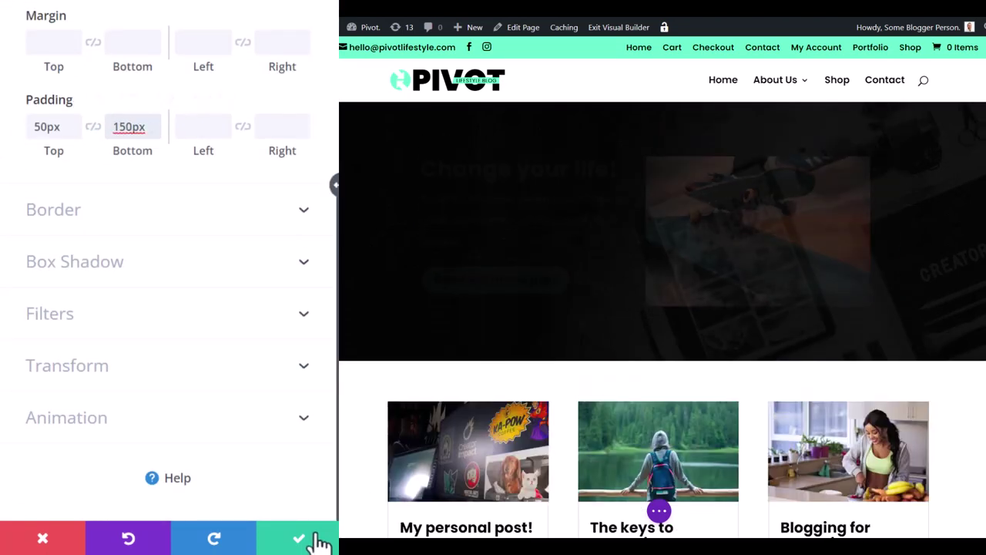
{"action": "left_click", "coordinate": [312, 537]}
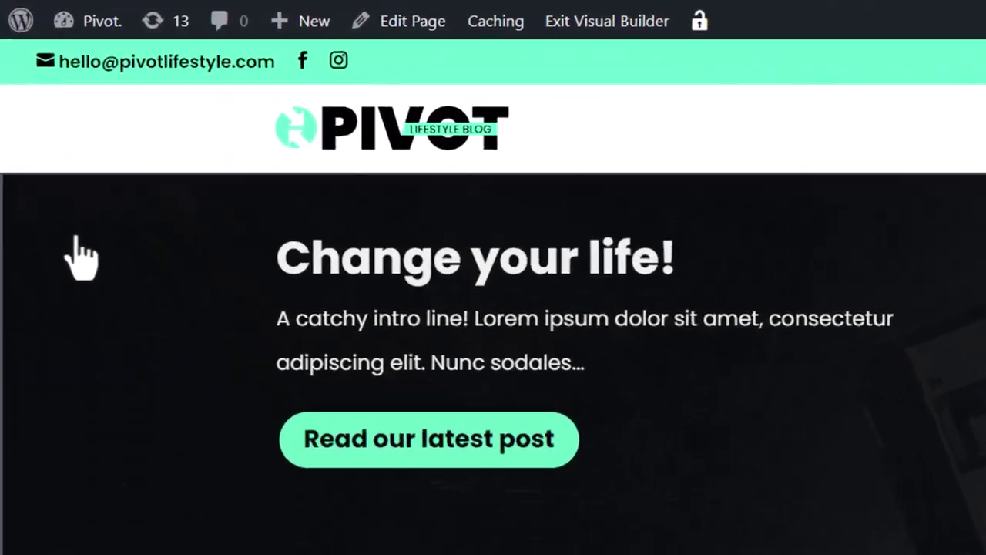
Add a bottom divider with the two-layer jagged mountain style to the section holding the post slider.
{"action": "mouse_move", "coordinate": [77, 245]}
{"action": "left_click", "coordinate": [68, 214]}
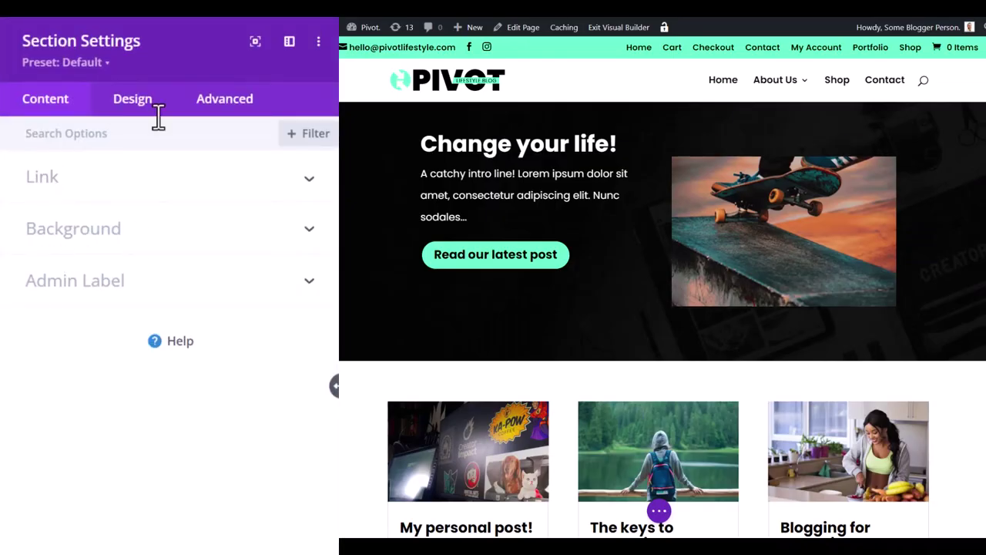
{"action": "left_click", "coordinate": [133, 105]}
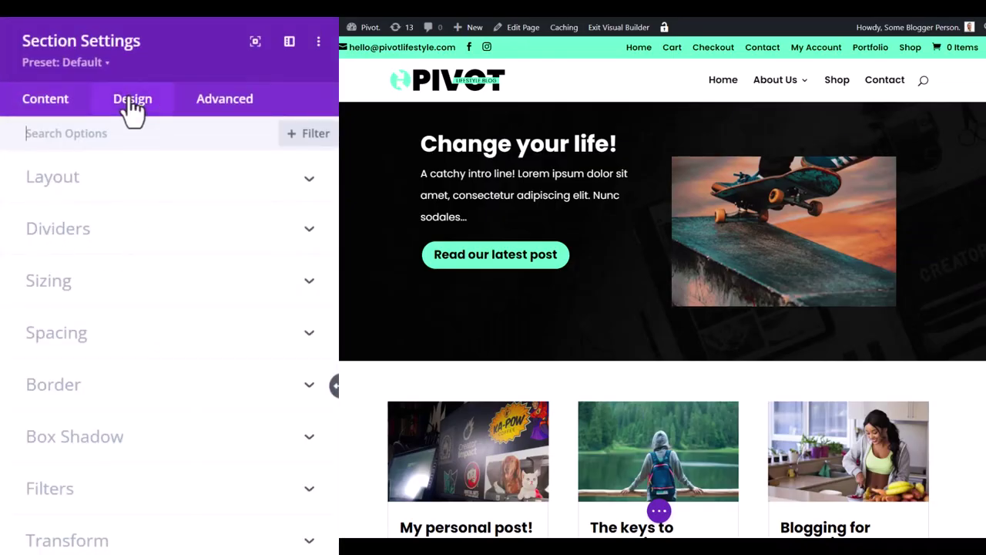
{"action": "left_click", "coordinate": [93, 228]}
{"action": "left_click", "coordinate": [243, 221]}
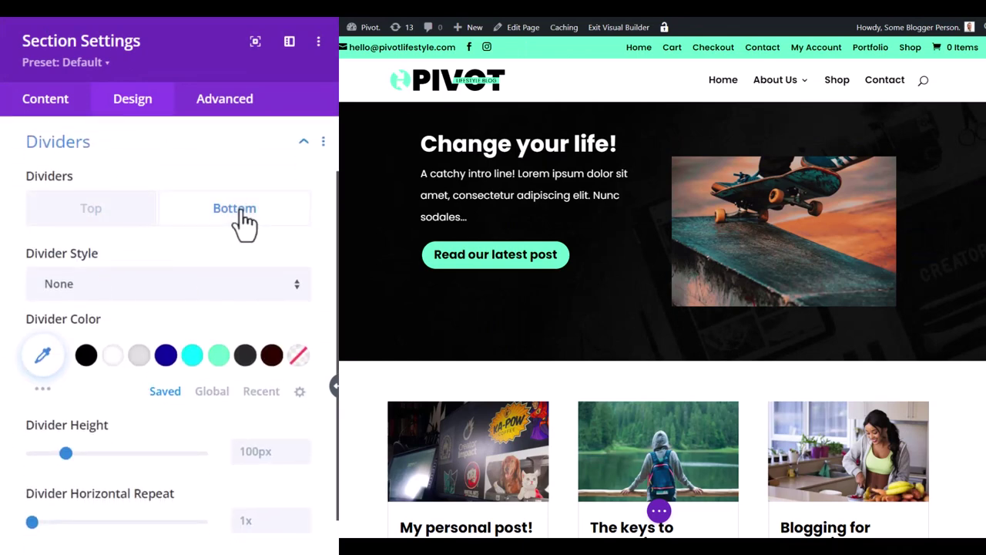
{"action": "left_click", "coordinate": [138, 286]}
{"action": "scroll", "coordinate": [137, 299], "scroll_direction": "down", "scroll_amount": 5}
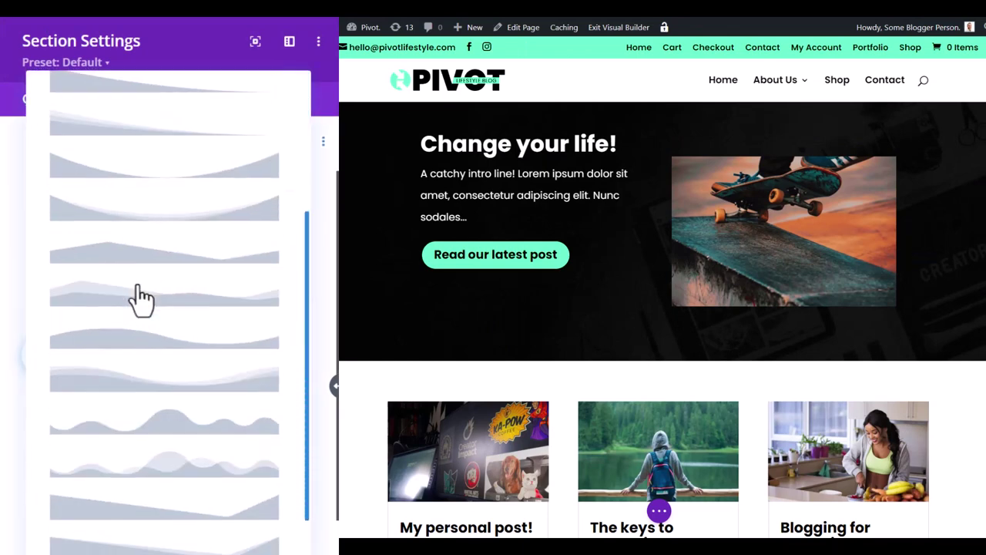
{"action": "left_click", "coordinate": [152, 296]}
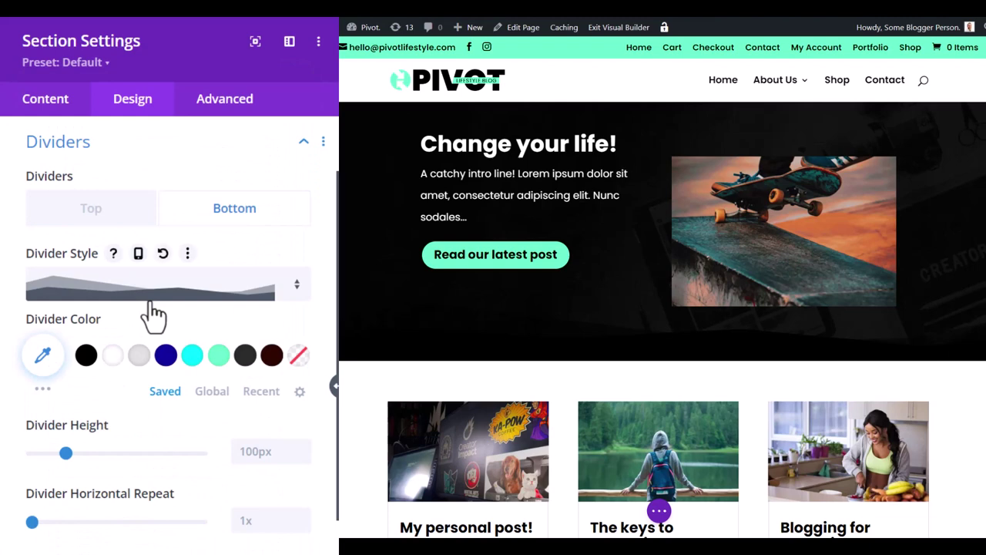
Color the section's bottom divider white and save the section settings.
{"action": "left_click", "coordinate": [115, 358]}
{"action": "scroll", "coordinate": [323, 543], "scroll_direction": "down", "scroll_amount": 5}
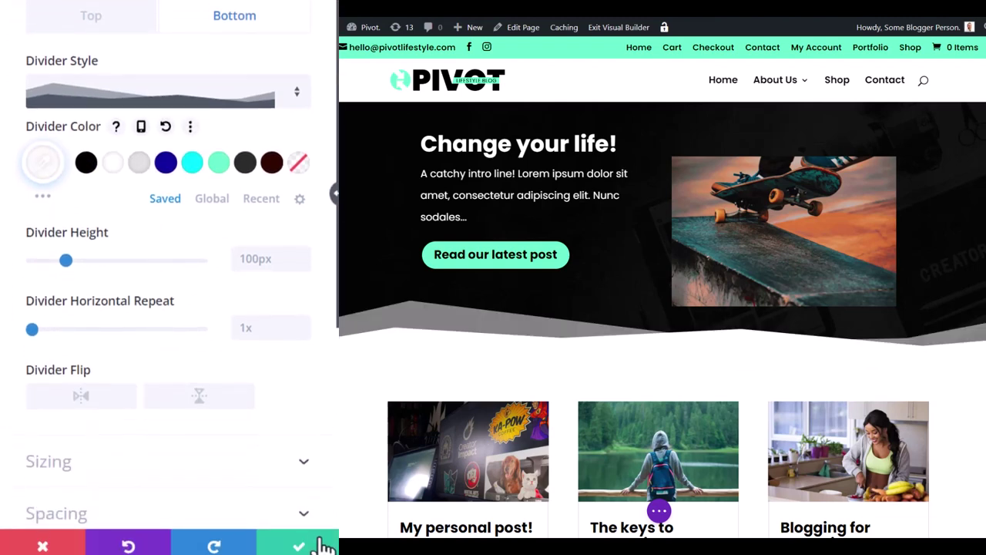
{"action": "left_click", "coordinate": [323, 544]}
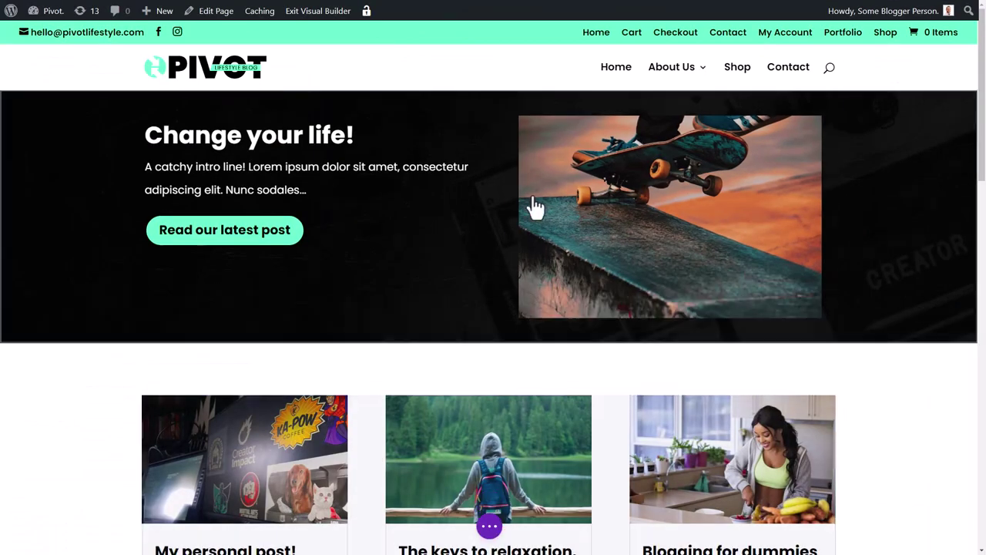
Exit the visual builder and review the live blog page from the slider header to the post grid.
{"action": "left_click", "coordinate": [318, 11]}
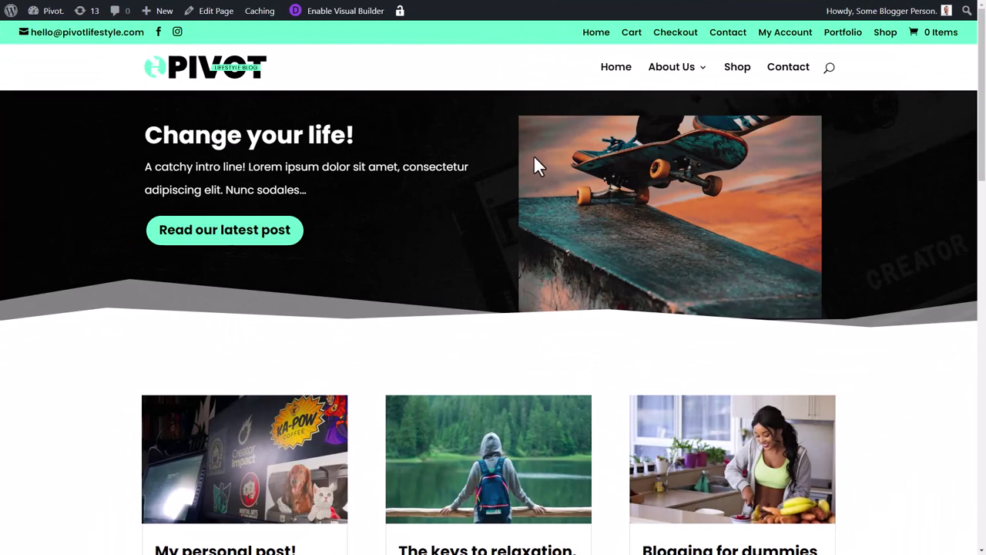
{"action": "scroll", "coordinate": [308, 161], "scroll_direction": "down", "scroll_amount": 8}
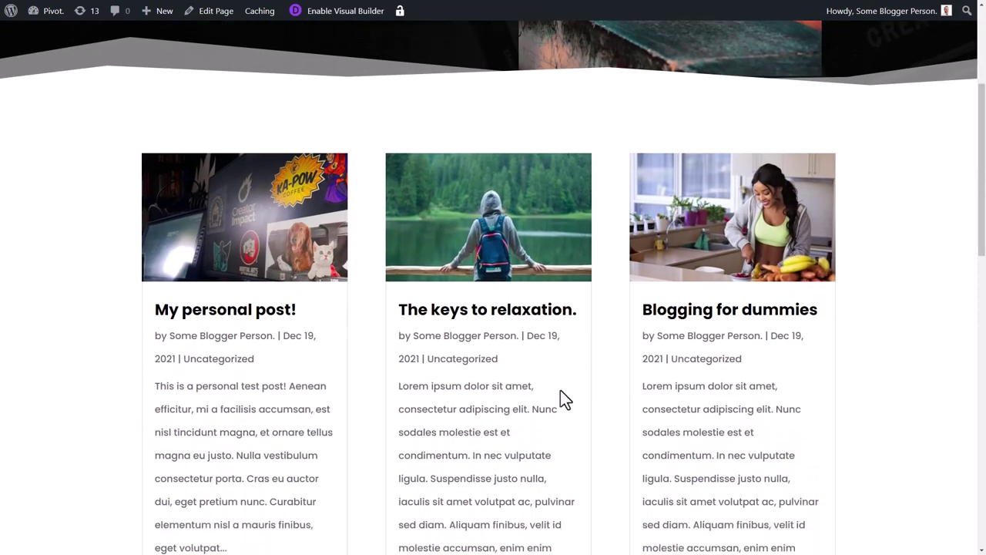
{"action": "scroll", "coordinate": [295, 334], "scroll_direction": "up", "scroll_amount": 10}
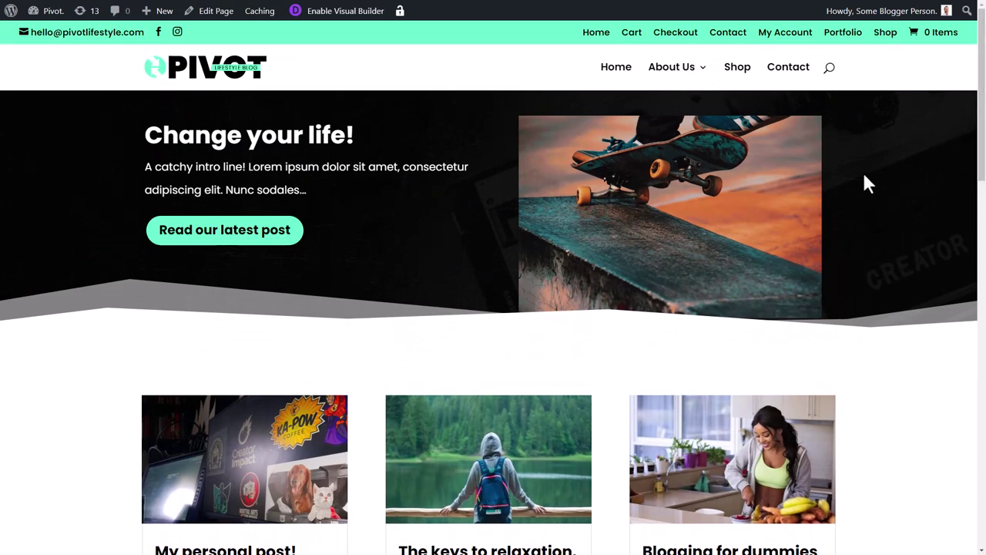
{"action": "left_click_drag", "start_coordinate": [864, 174], "coordinate": [90, 186]}
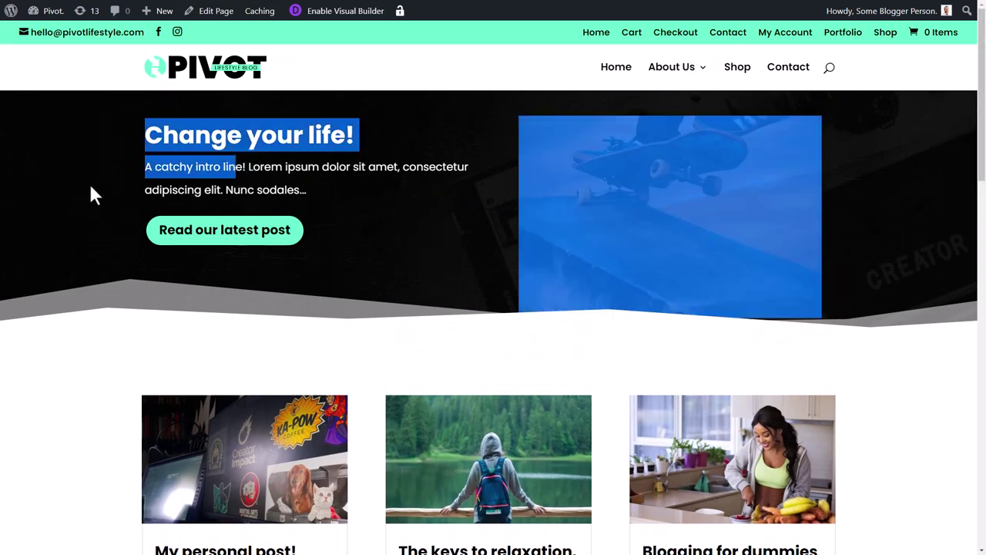
{"action": "left_click", "coordinate": [479, 257]}
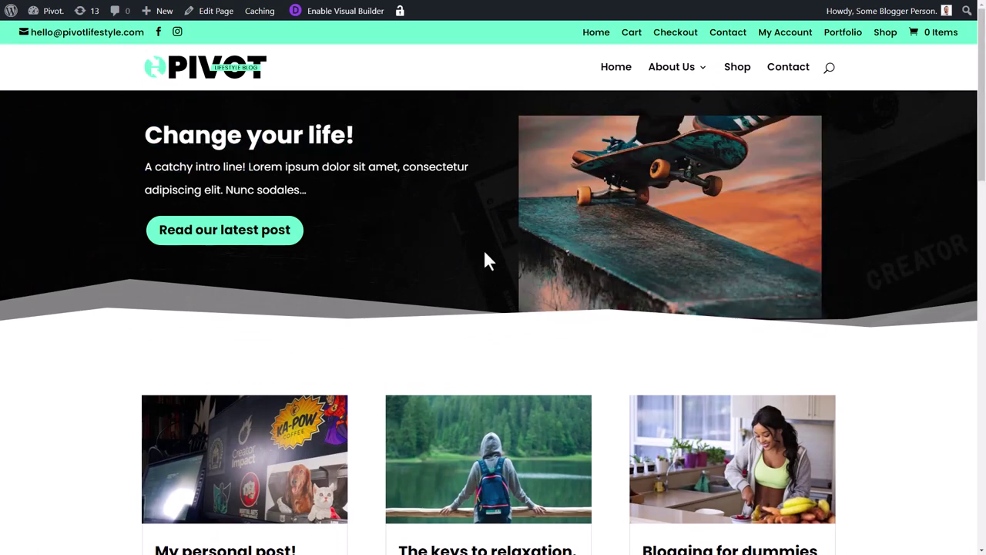